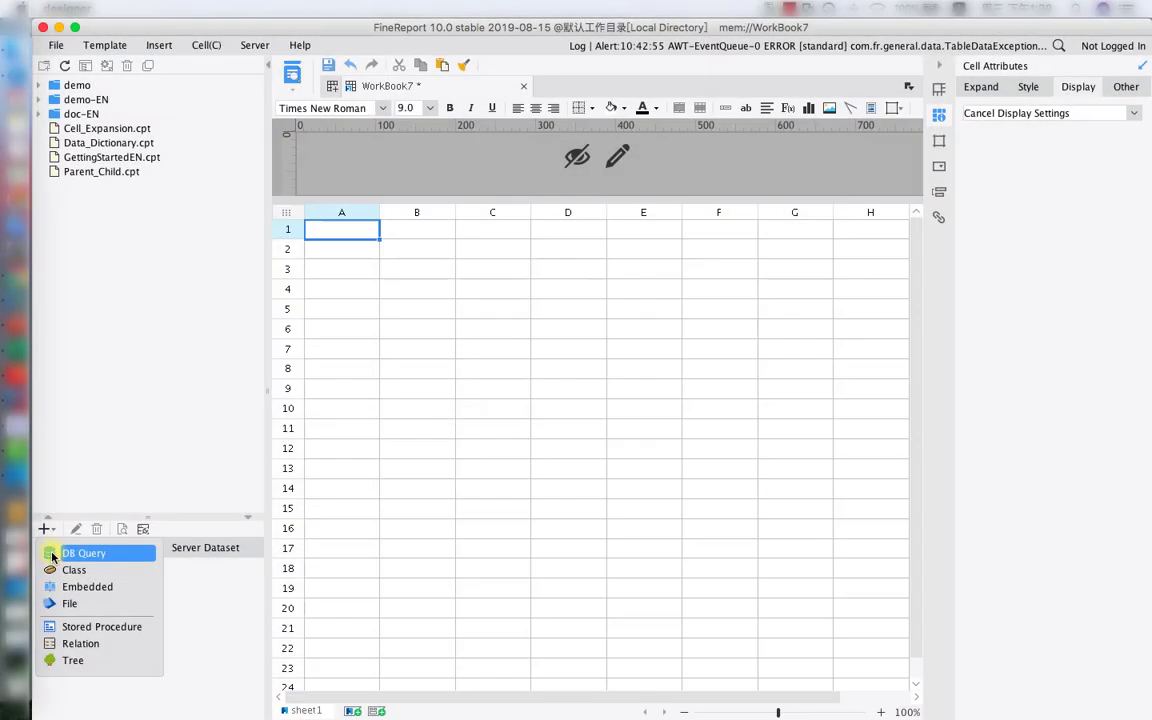
# Build the ds1 DB query as SELECT * FROM Sales_Volume by dragging in the Sales_Volume table.
pyautogui.click(60, 553)
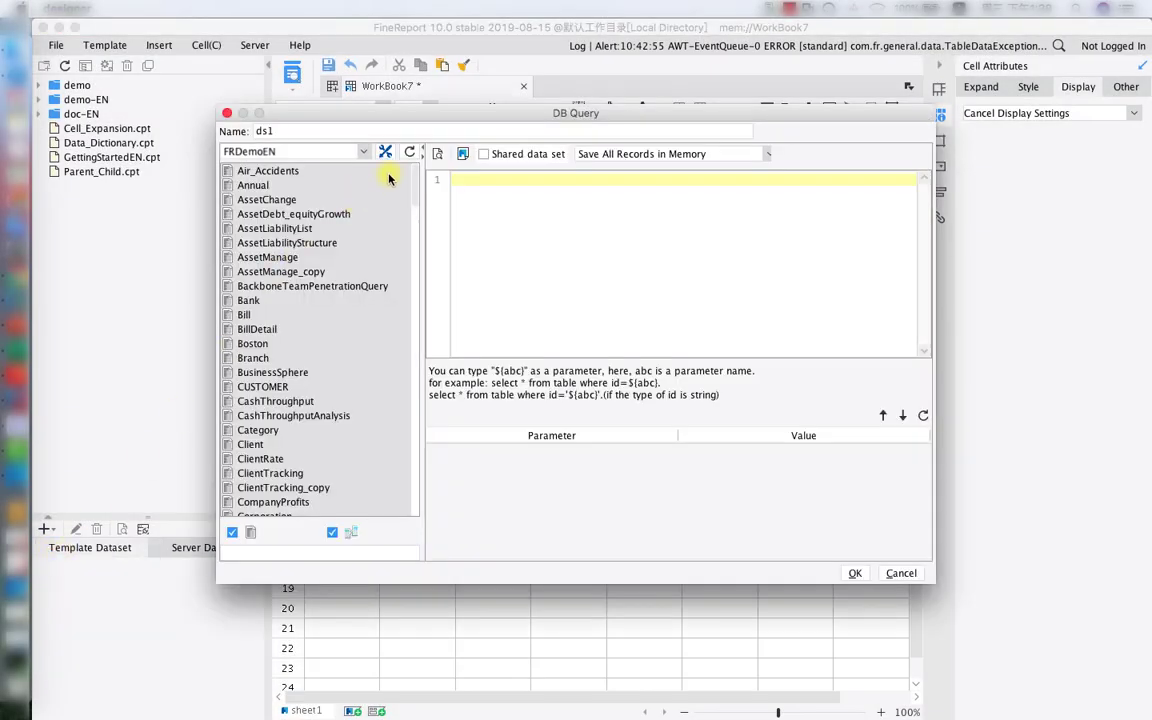
pyautogui.moveTo(415, 188); pyautogui.dragTo(434, 405)
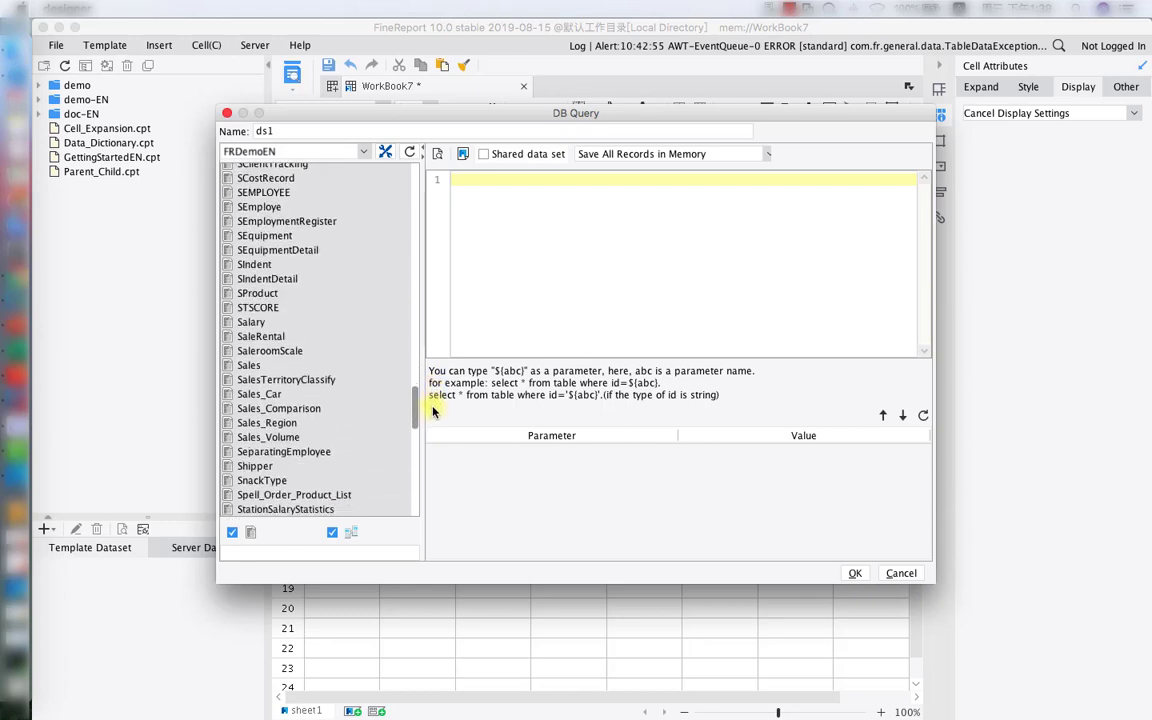
pyautogui.click(281, 436)
pyautogui.moveTo(287, 221); pyautogui.dragTo(503, 202)
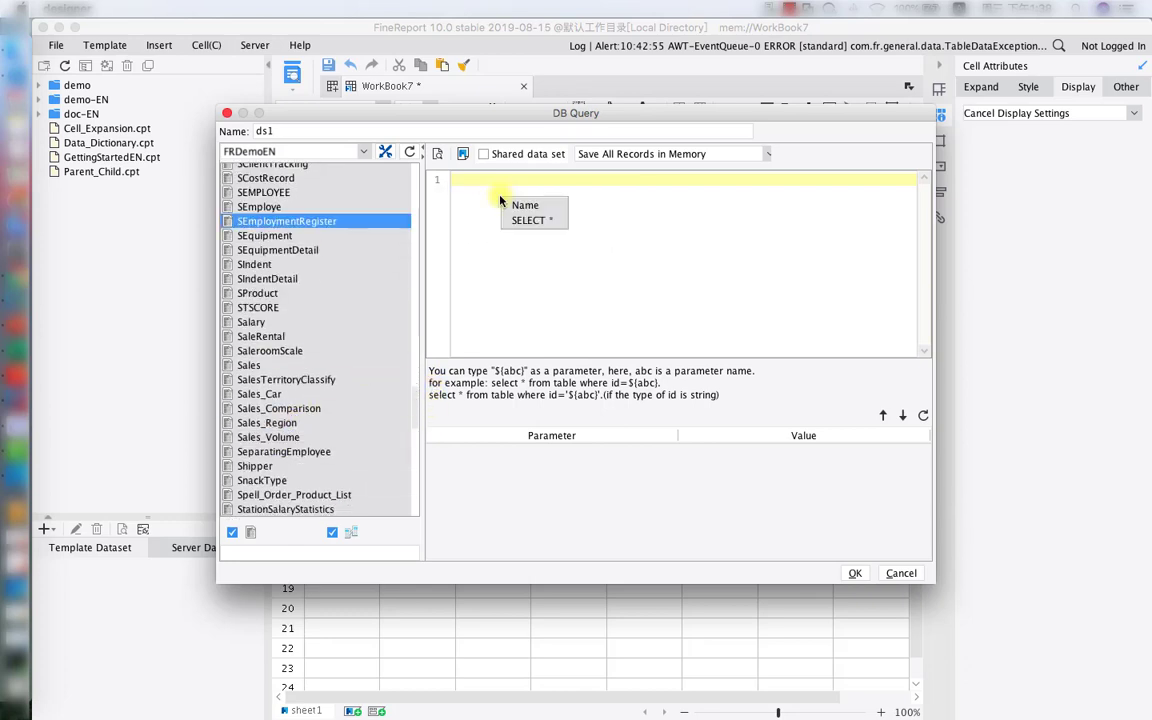
pyautogui.click(512, 221)
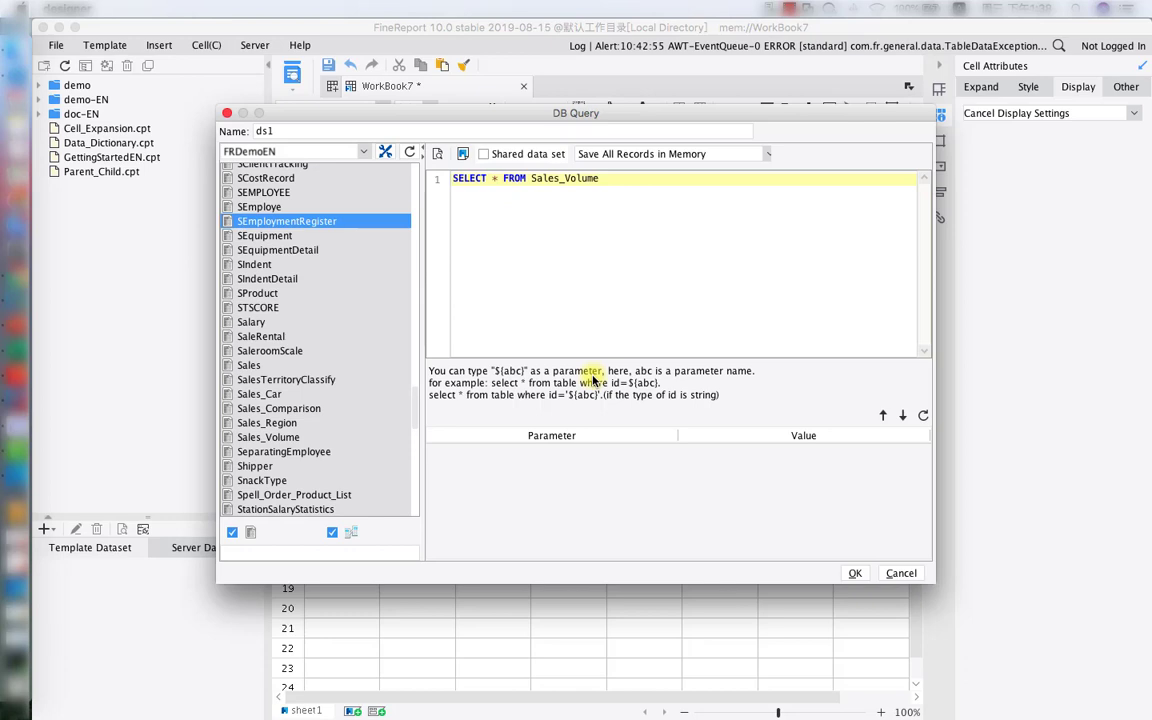
# Place all five ds1 fields left to right starting at cell A1.
pyautogui.click(853, 572)
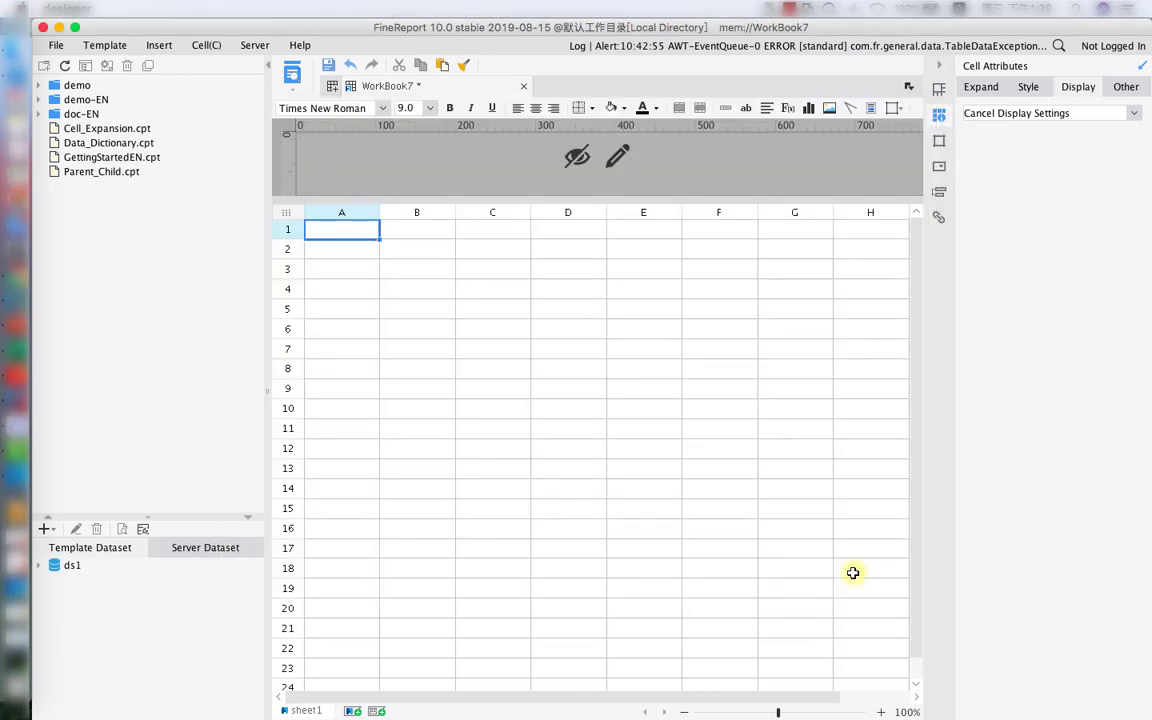
pyautogui.click(38, 565)
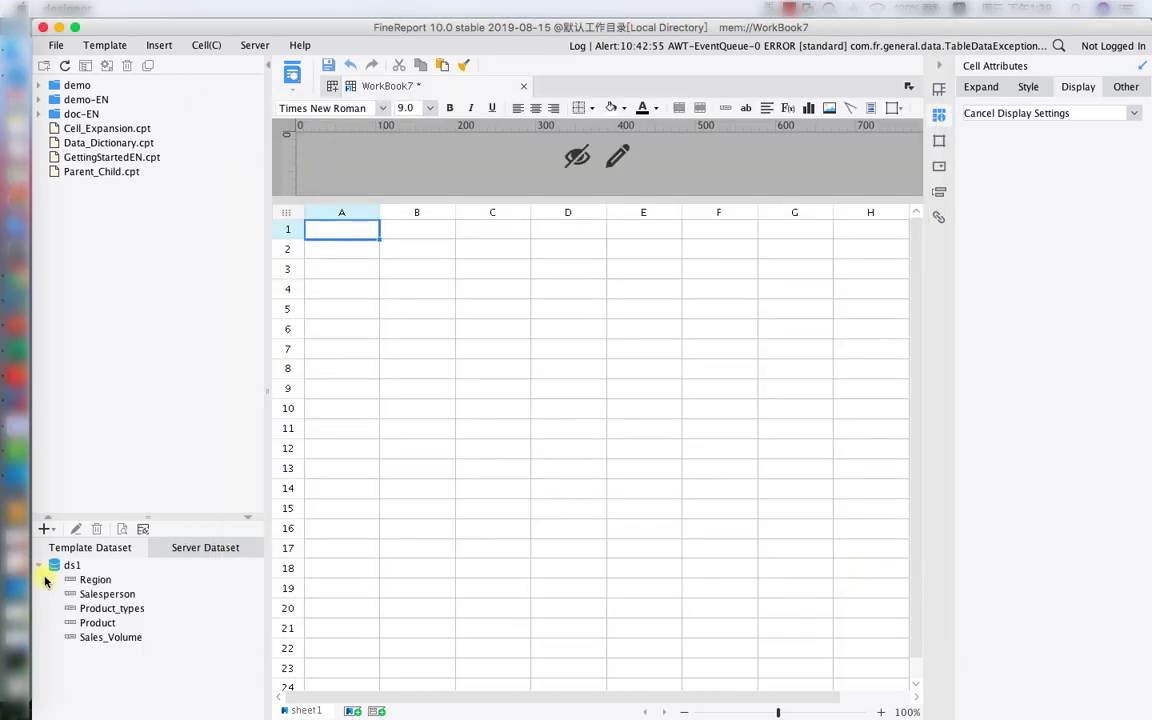
pyautogui.click(84, 581)
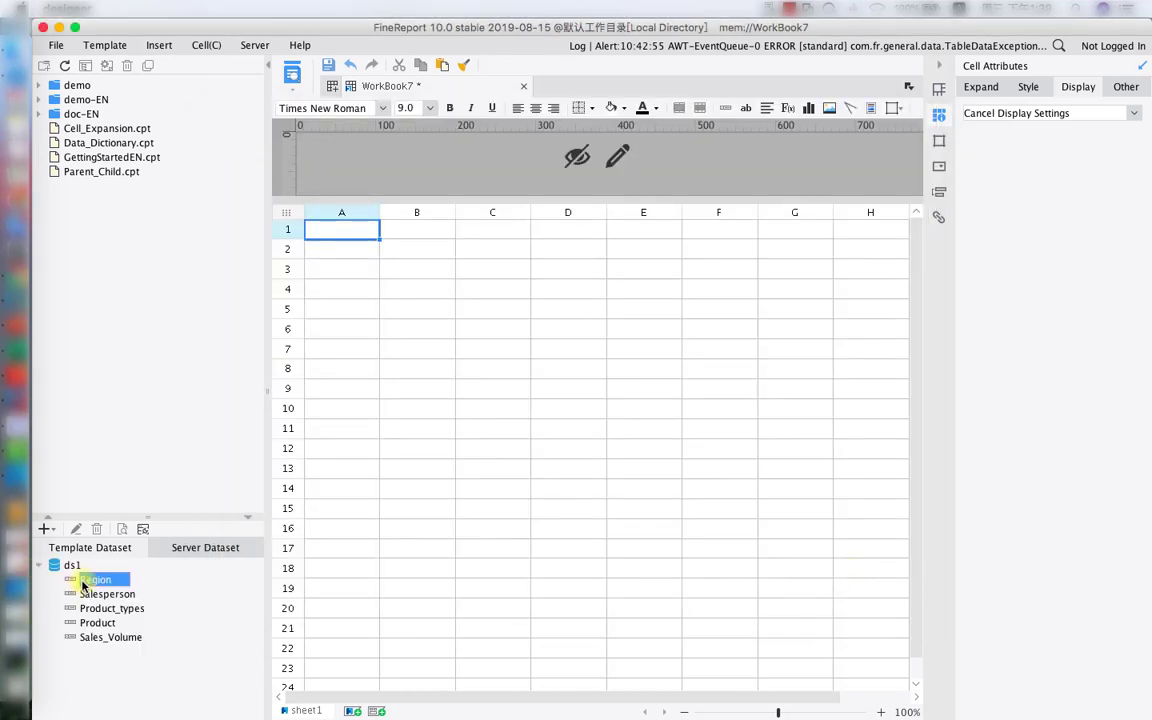
pyautogui.keyDown('shift'); pyautogui.click(98, 640); pyautogui.keyUp('shift')
pyautogui.moveTo(98, 640); pyautogui.dragTo(340, 232)
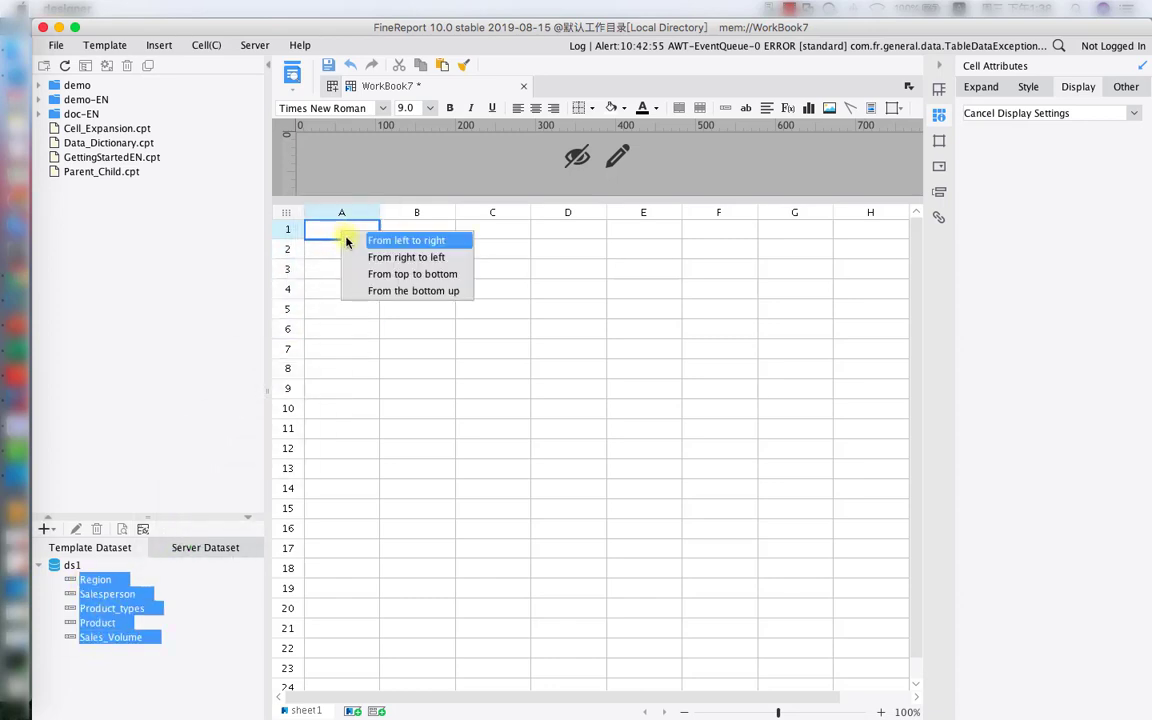
pyautogui.click(347, 241)
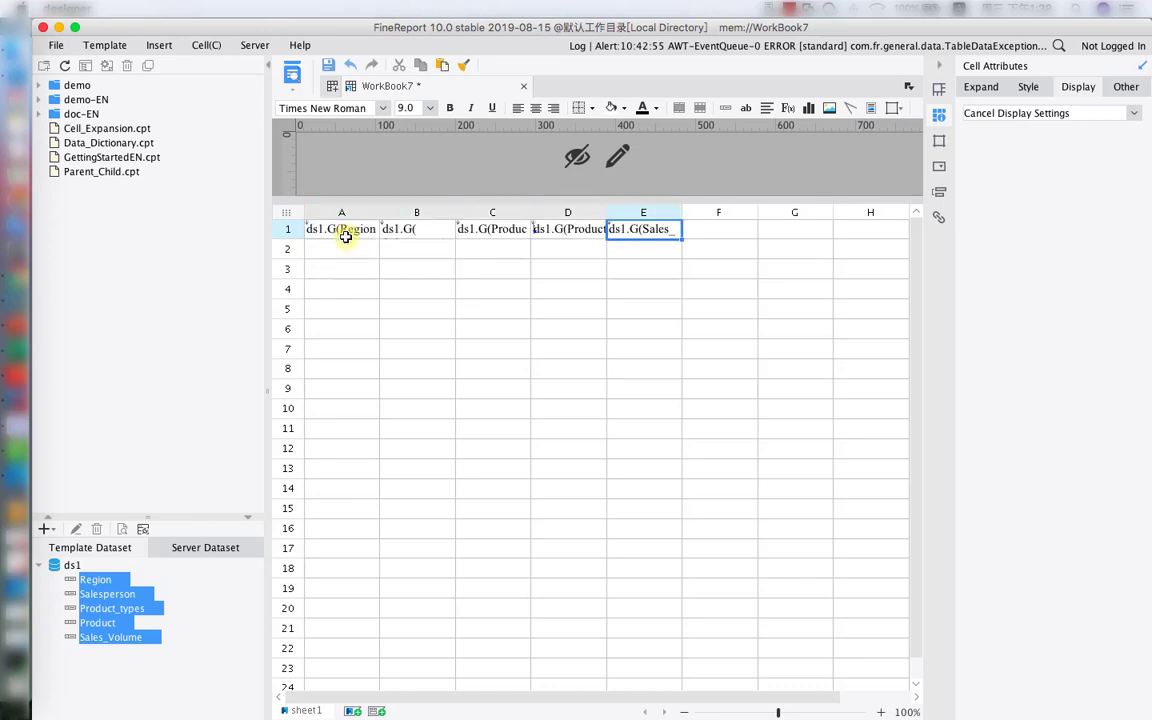
# Insert an empty row above the fields so they sit in A2–E2.
pyautogui.click(285, 229)
pyautogui.rightClick(285, 230)
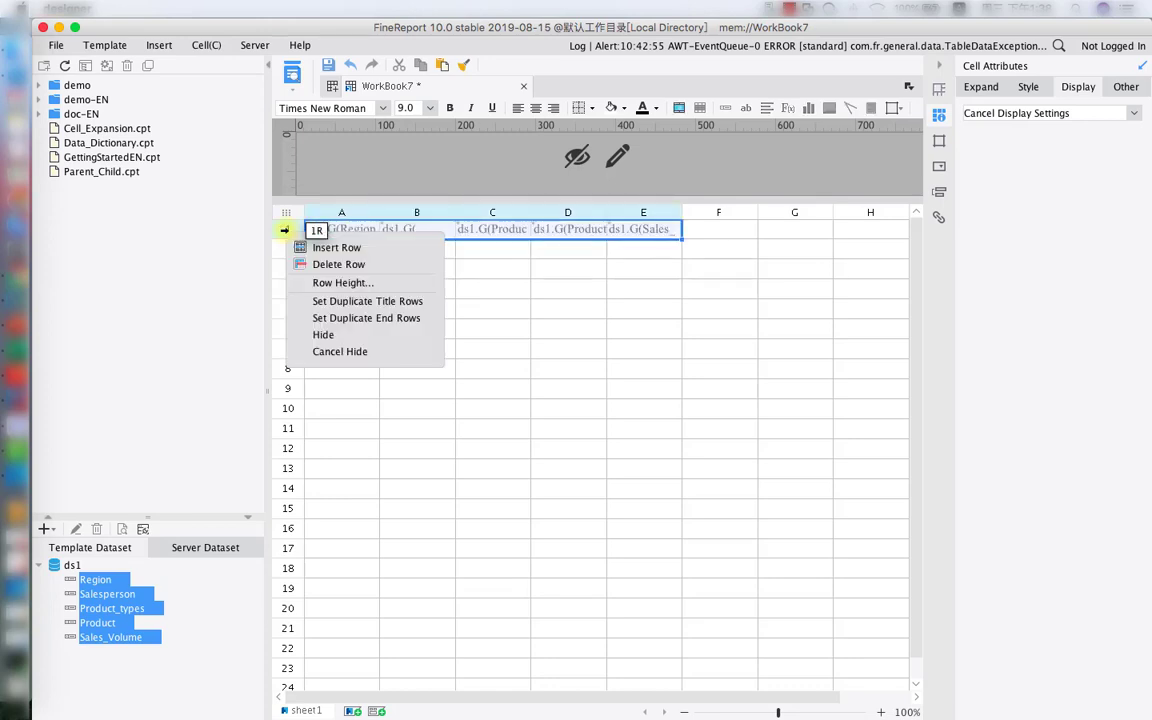
pyautogui.click(300, 247)
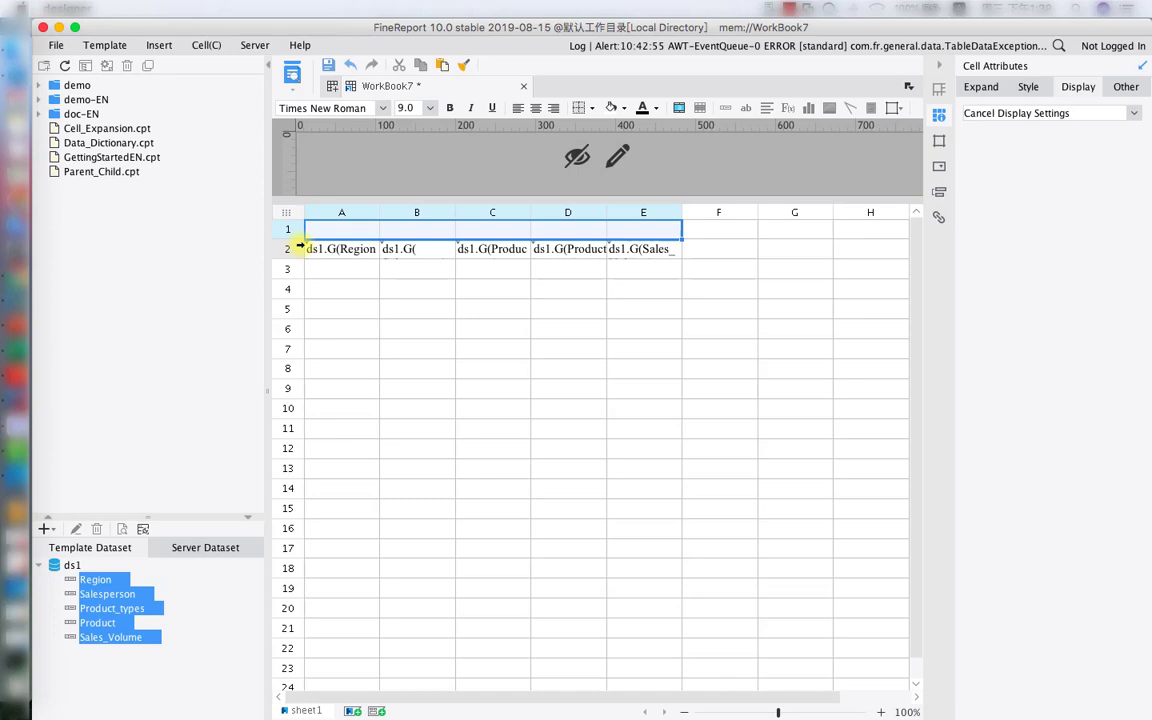
# Enter Region, Salesperson, Product Type, Product and Sales Volume in cells A1 through E1.
pyautogui.click(333, 227)
pyautogui.write('Regio')
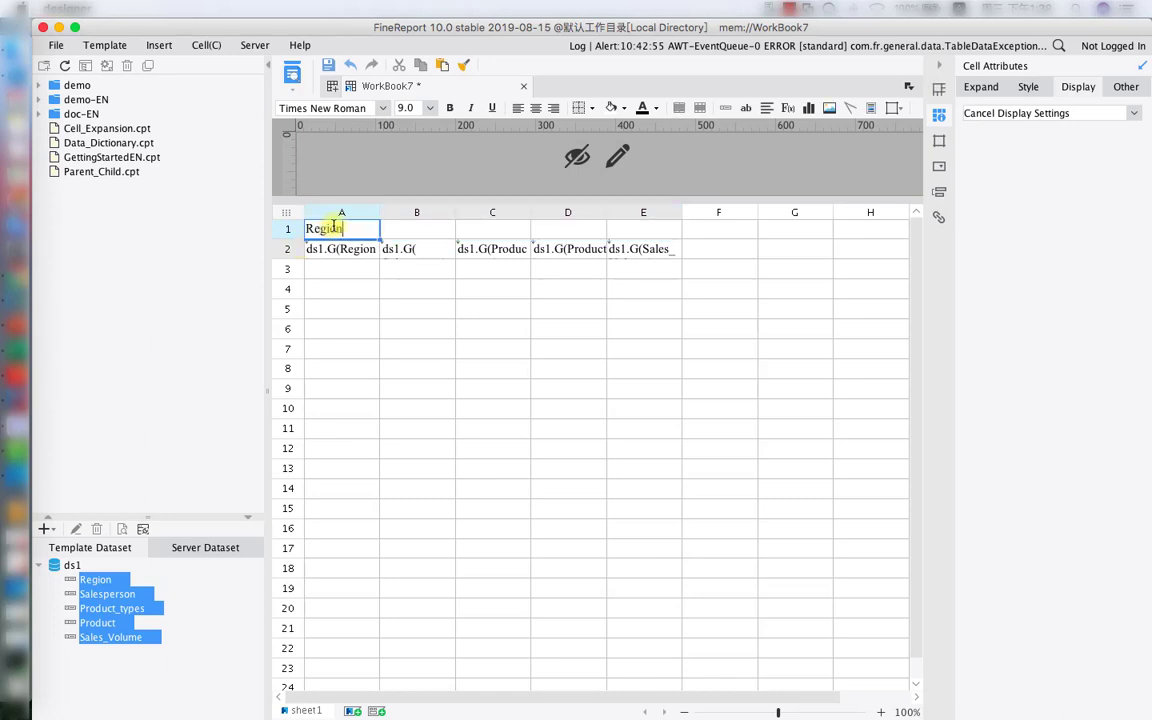
pyautogui.write('n')
pyautogui.click(413, 229)
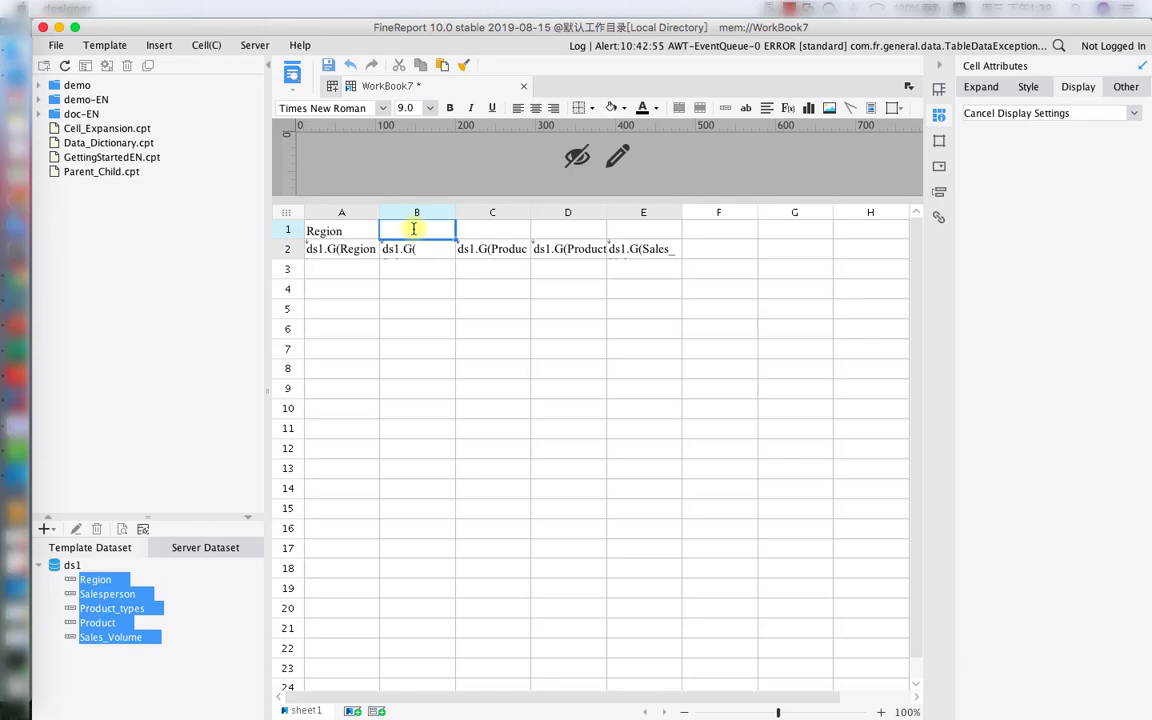
pyautogui.write('Salesperson')
pyautogui.click(473, 230)
pyautogui.write('Pr')
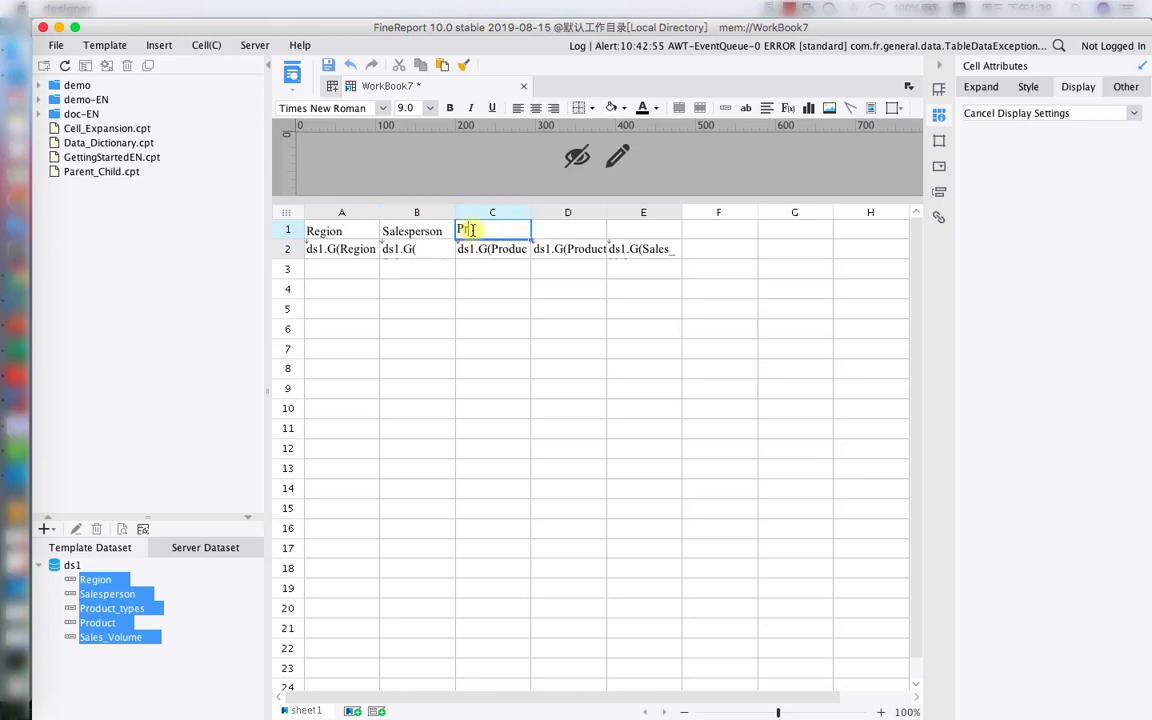
pyautogui.write('oduct Type')
pyautogui.click(571, 231)
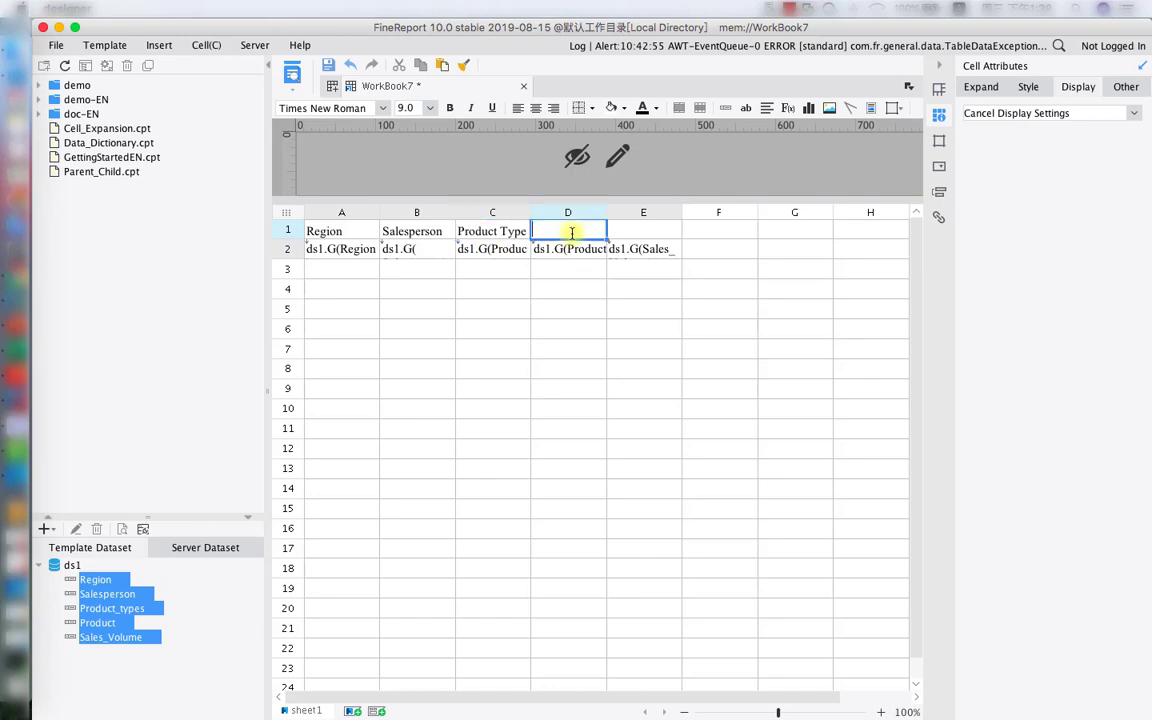
pyautogui.write('Product')
pyautogui.doubleClick(624, 227)
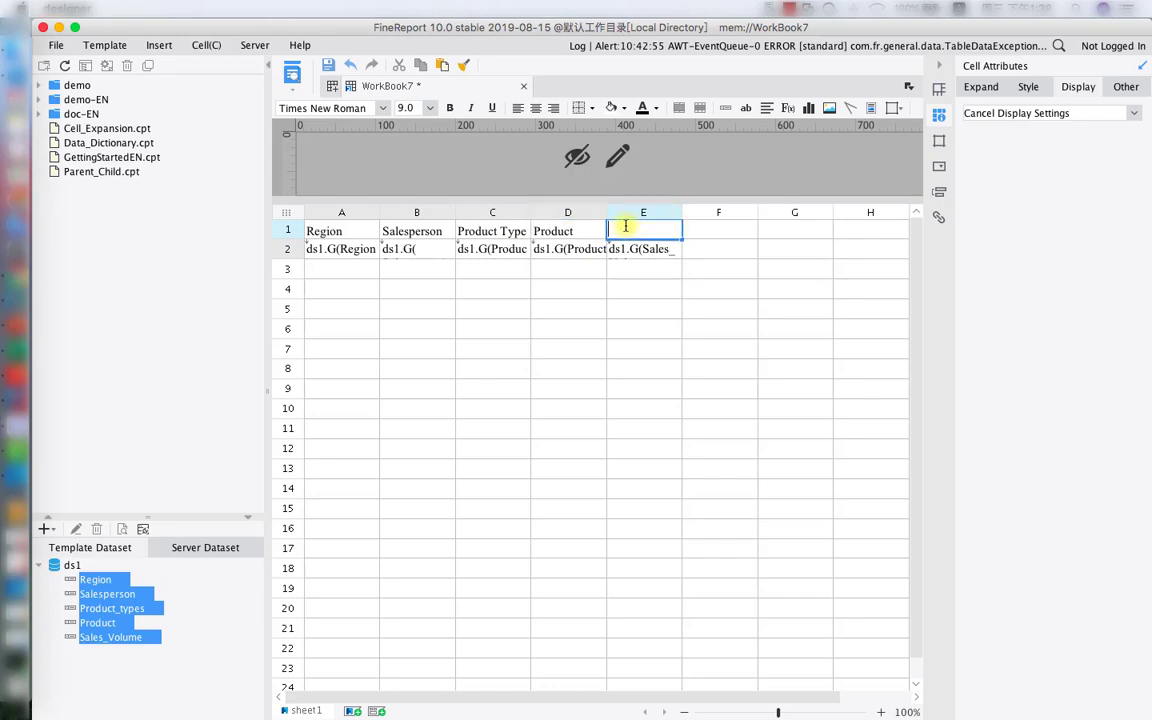
pyautogui.write('Sales Volume')
# Centre the text in A1:E2 and add borders to all its cells.
pyautogui.moveTo(315, 237); pyautogui.dragTo(634, 249)
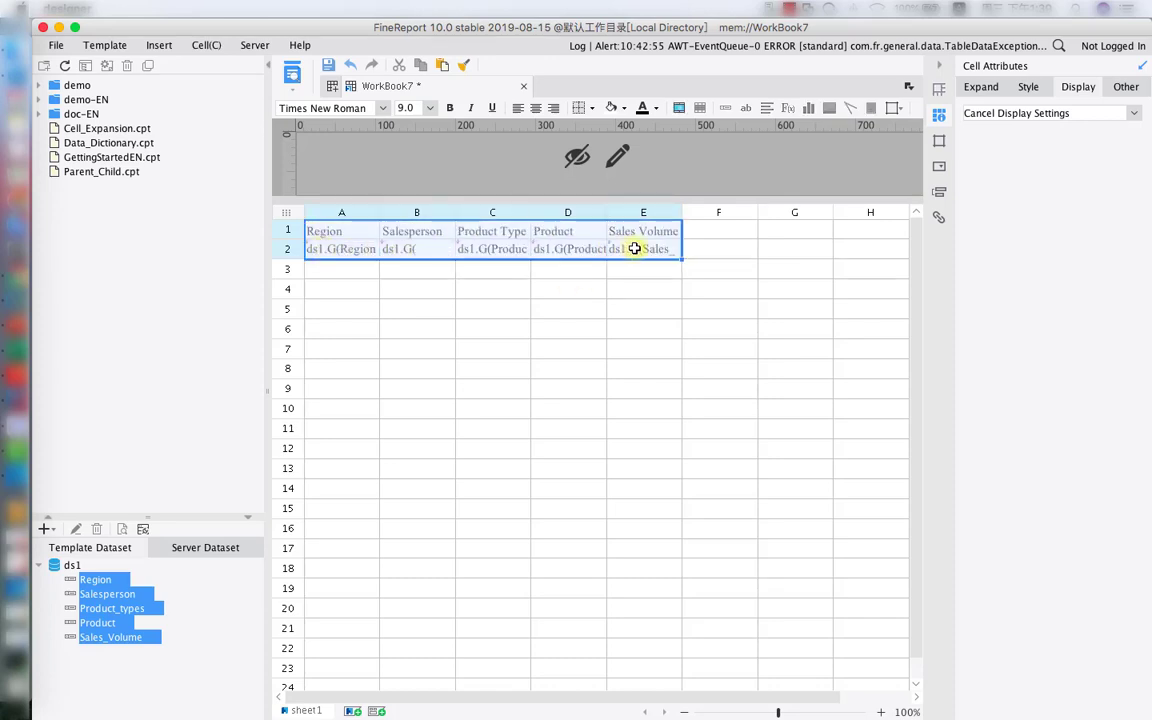
pyautogui.click(536, 108)
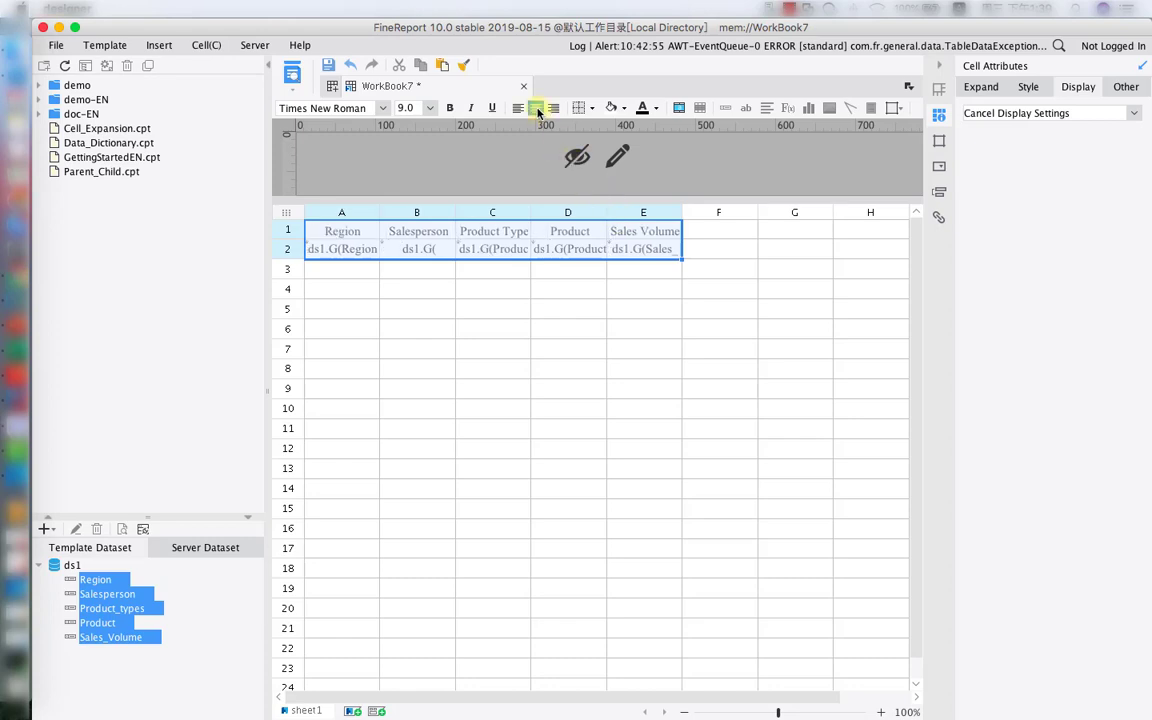
pyautogui.click(589, 108)
pyautogui.click(600, 160)
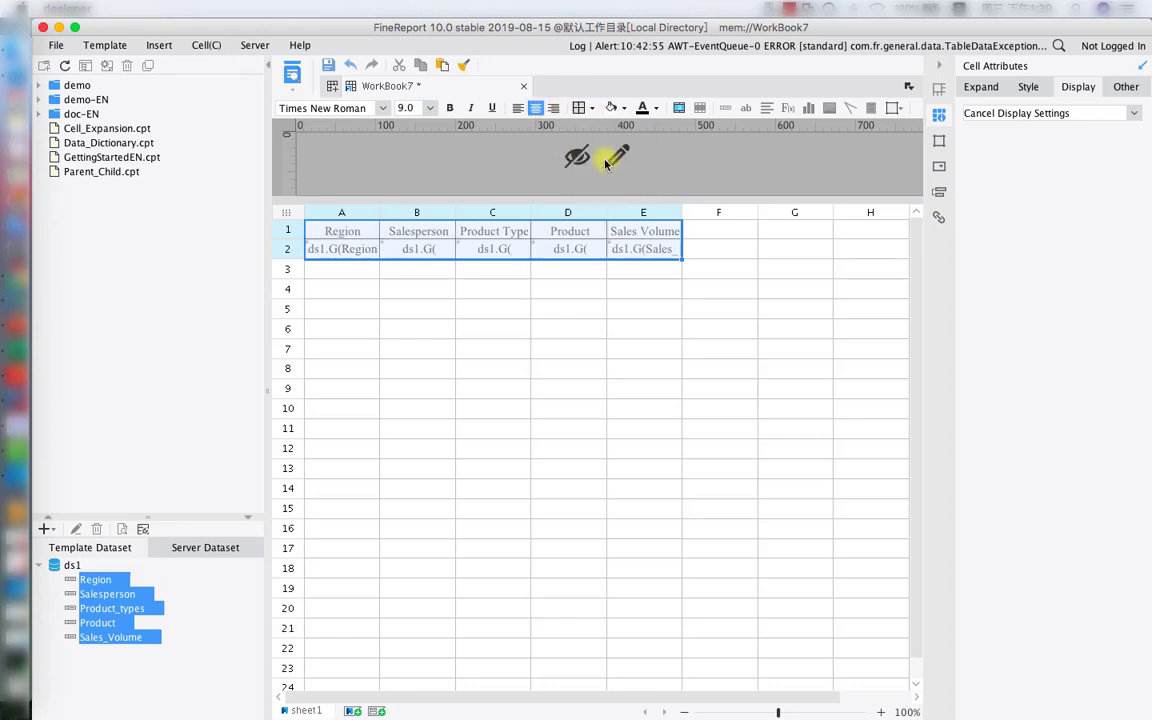
# Fill the header row A1:E1 with light lavender.
pyautogui.moveTo(347, 232); pyautogui.dragTo(632, 232)
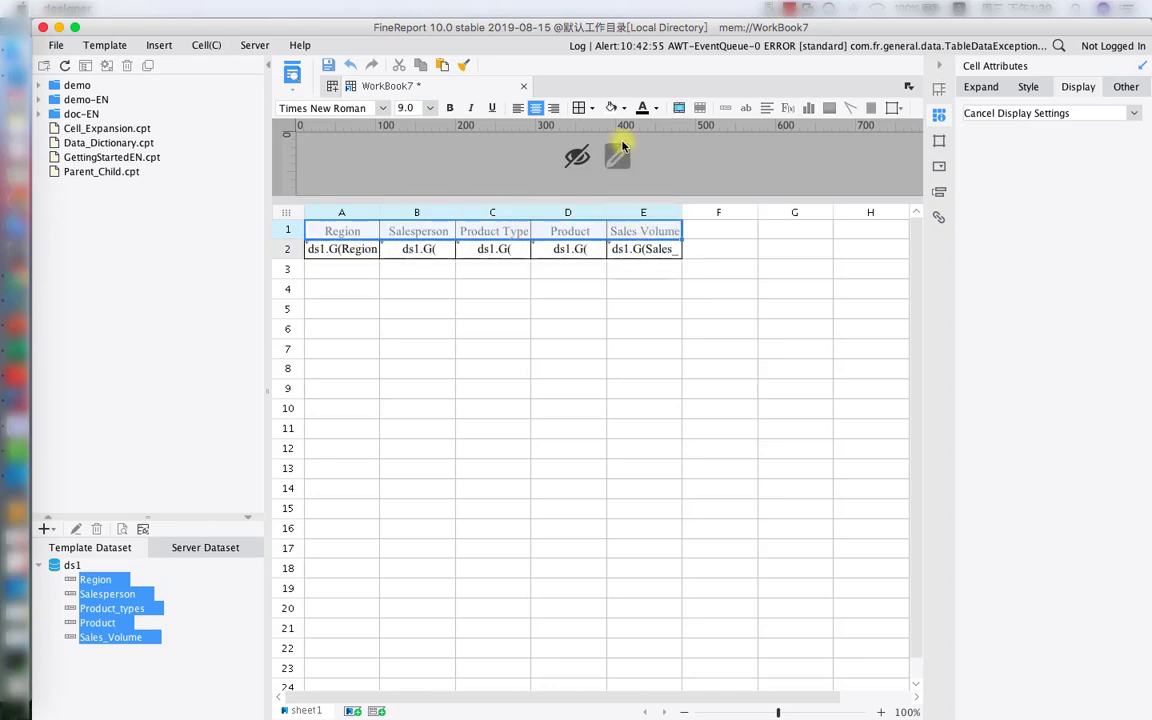
pyautogui.click(622, 108)
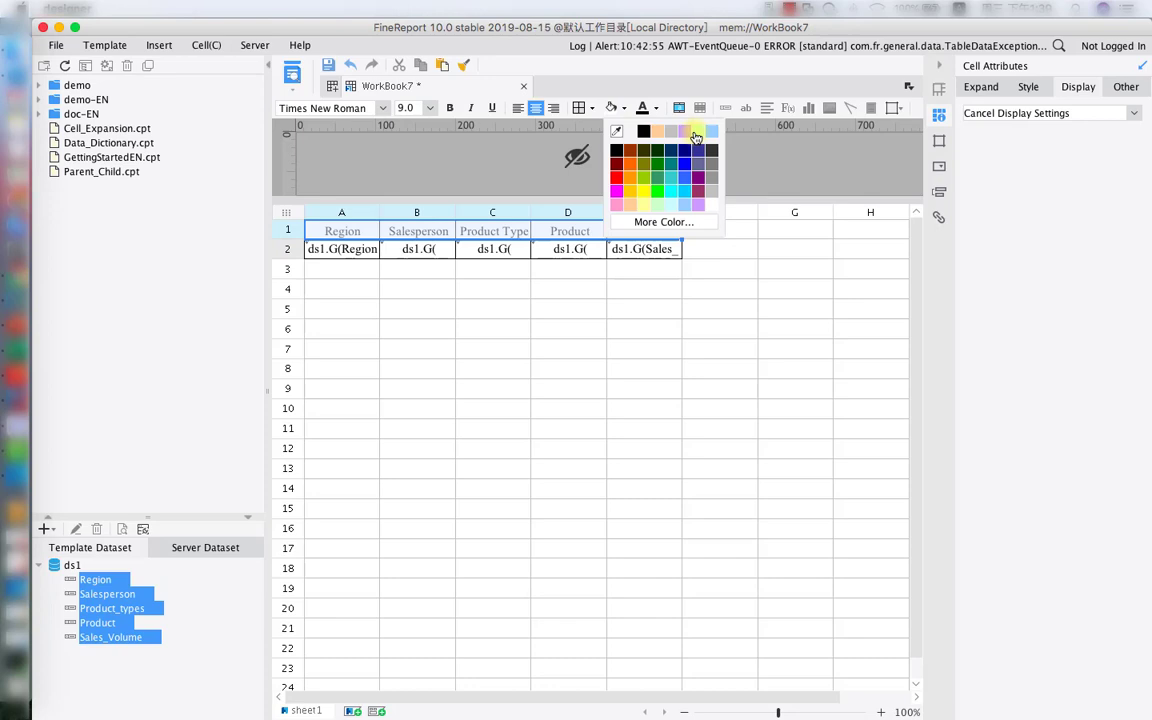
pyautogui.click(685, 131)
pyautogui.click(362, 270)
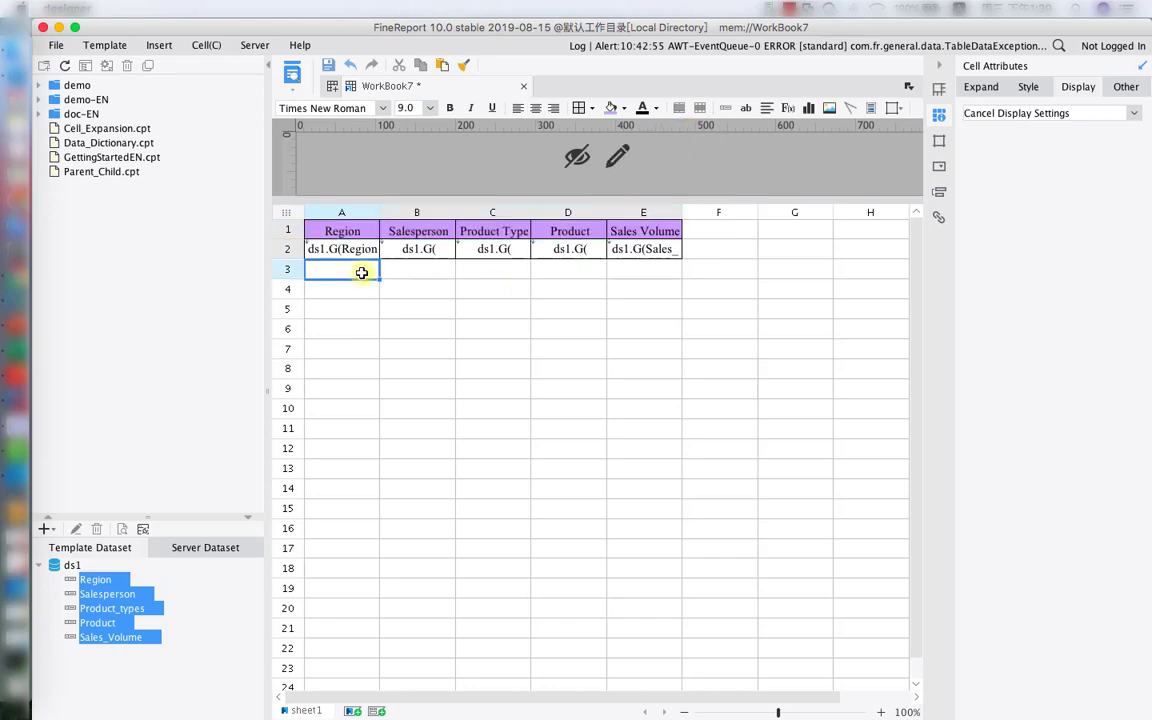
# Save the template with the file name Template_Parameter in place of WorkBook7.
pyautogui.click(329, 68)
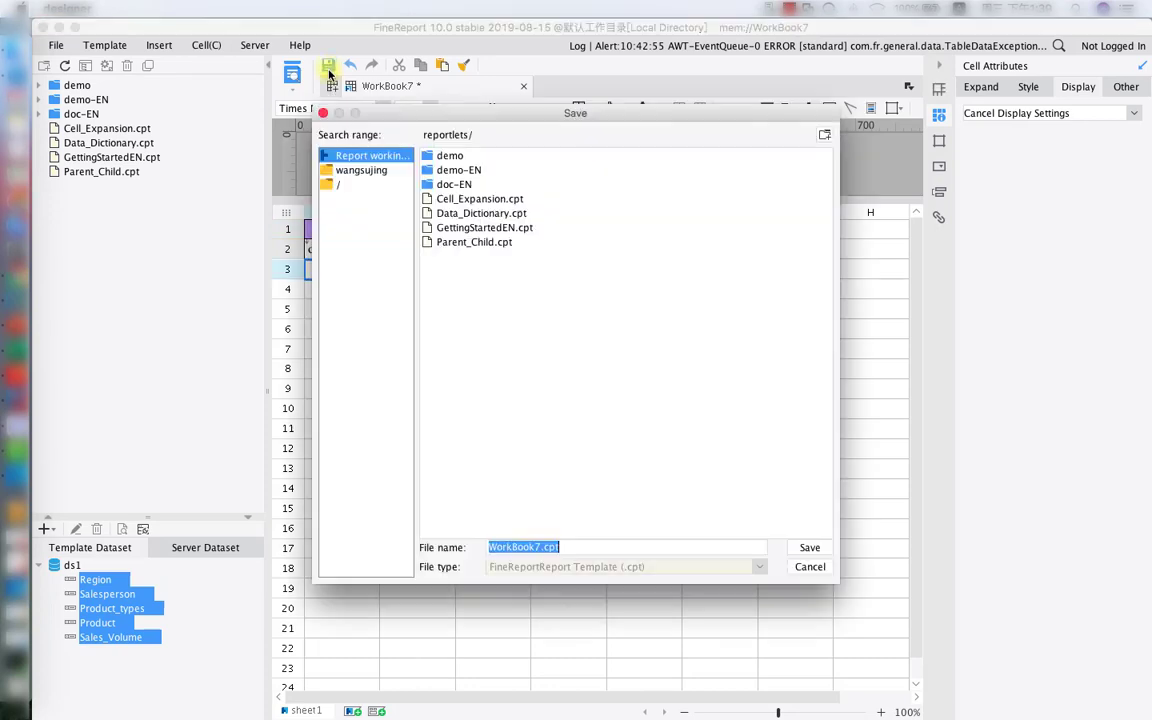
pyautogui.click(478, 545)
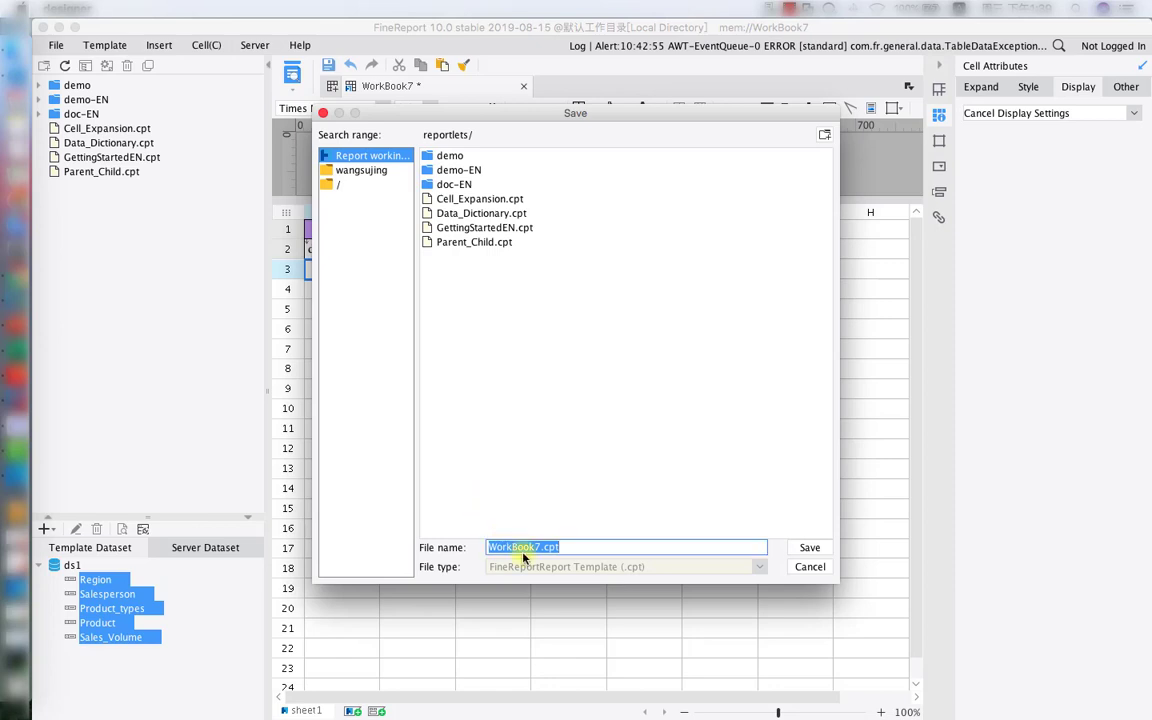
pyautogui.click(538, 548)
pyautogui.moveTo(538, 548); pyautogui.dragTo(486, 546)
pyautogui.doubleClick(513, 545)
pyautogui.write('Temp')
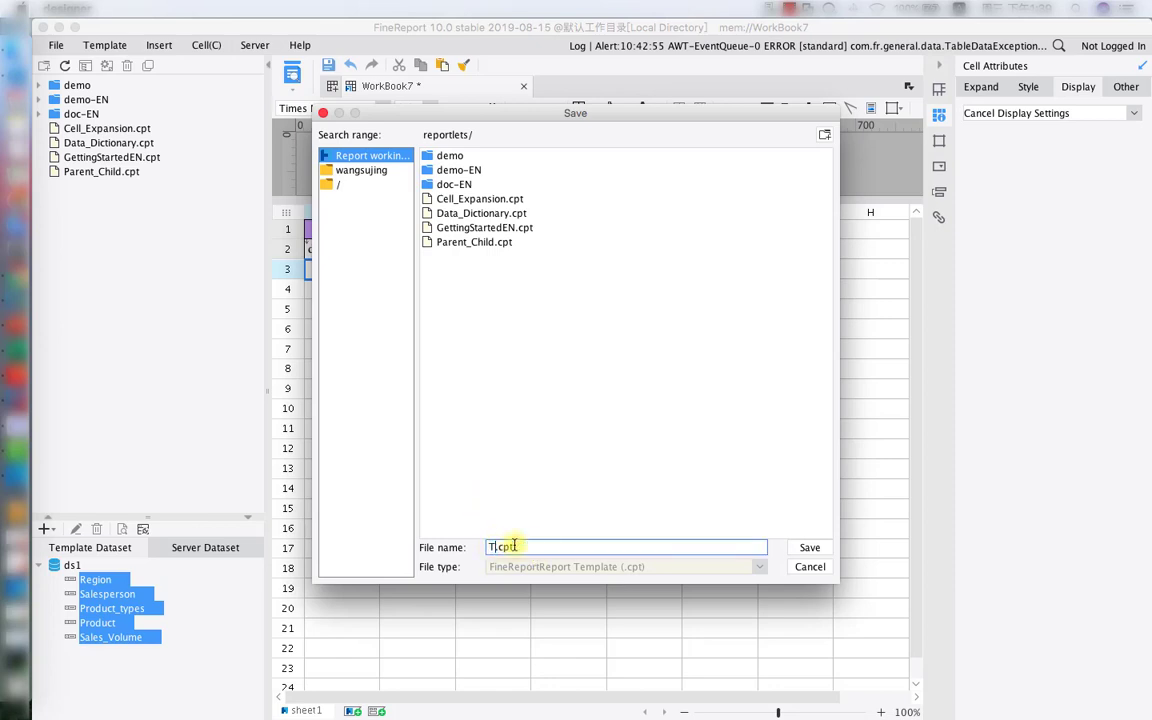
pyautogui.write('late_Parameter')
pyautogui.click(797, 548)
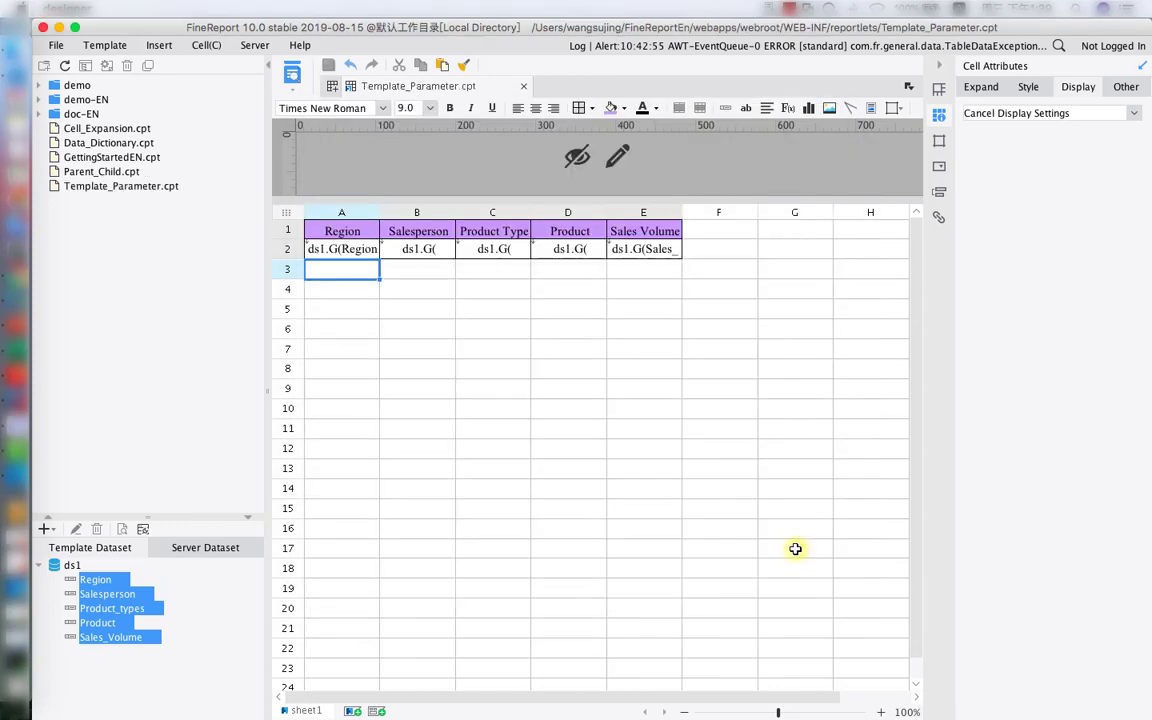
# Add a new template parameter and rename it from p1 to region.
pyautogui.click(104, 45)
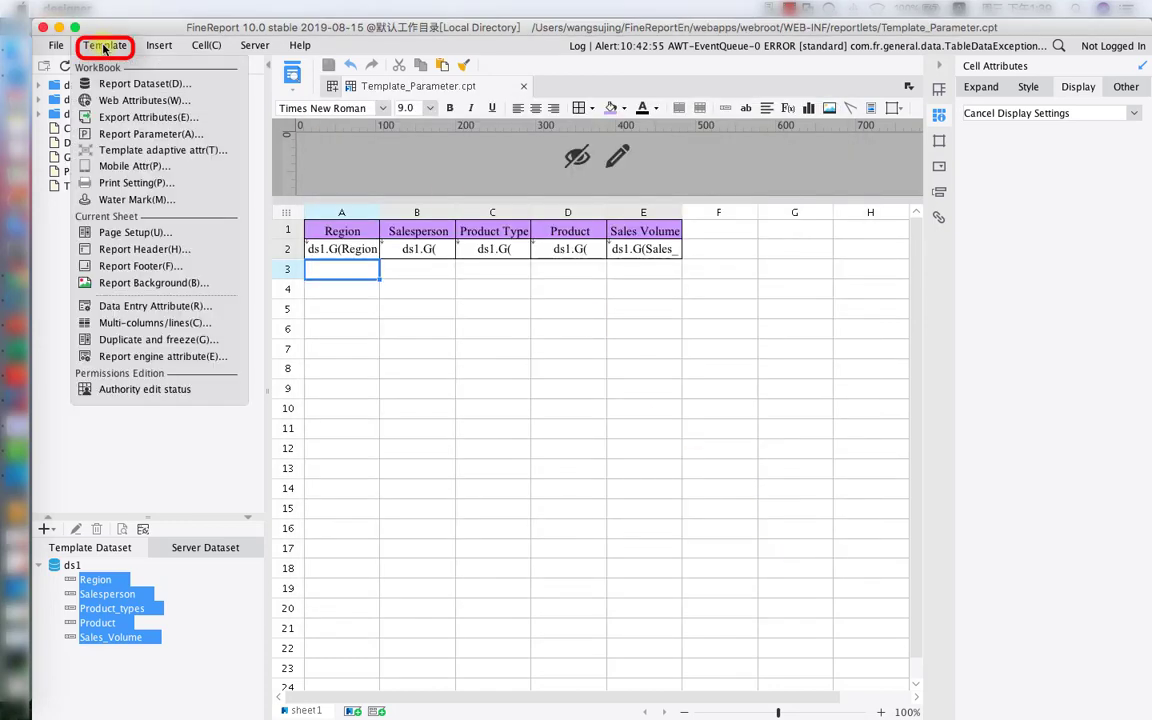
pyautogui.click(143, 135)
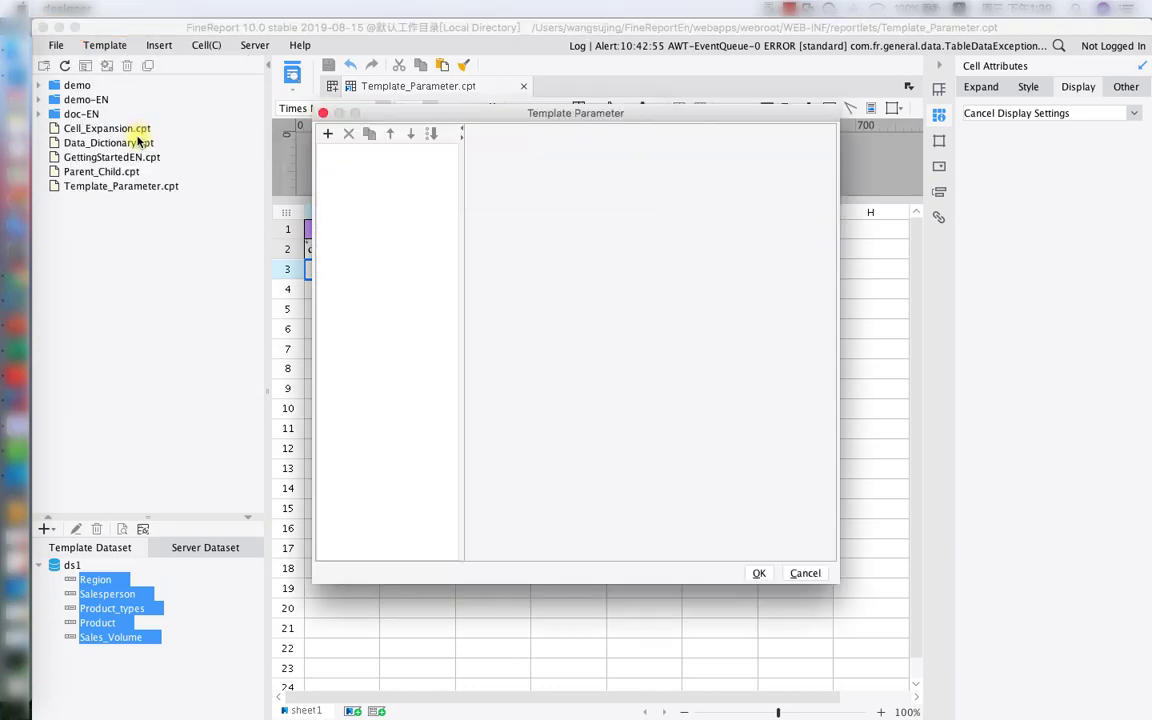
pyautogui.click(331, 136)
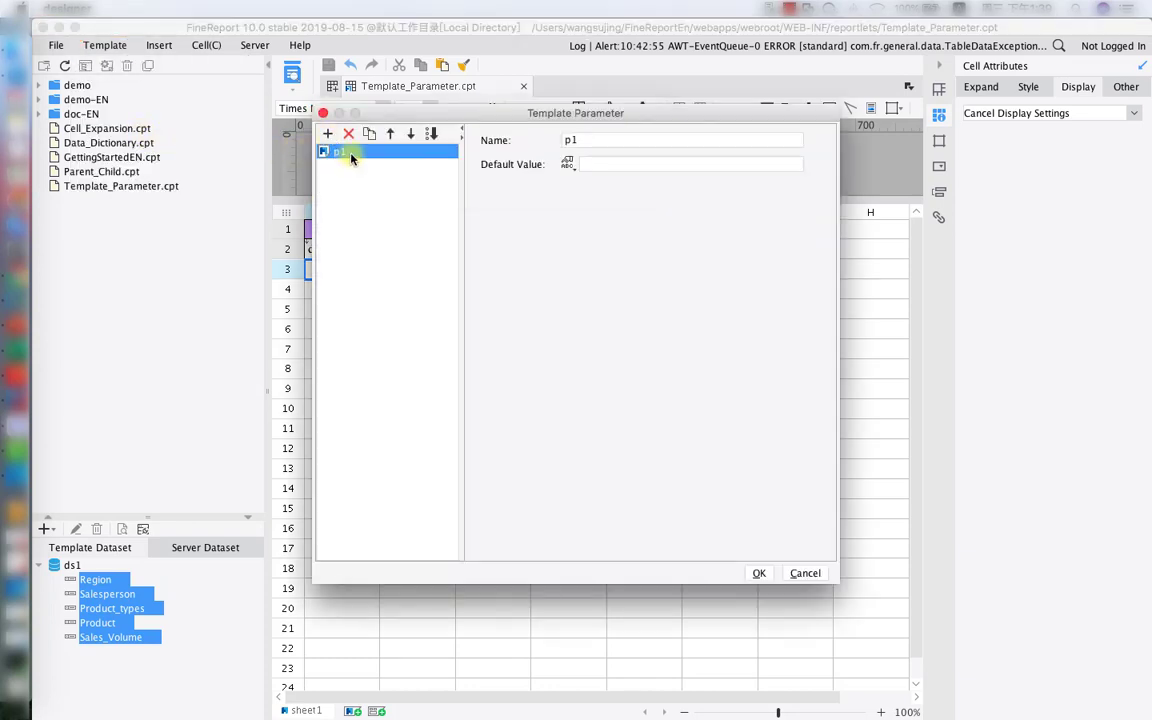
pyautogui.doubleClick(349, 153)
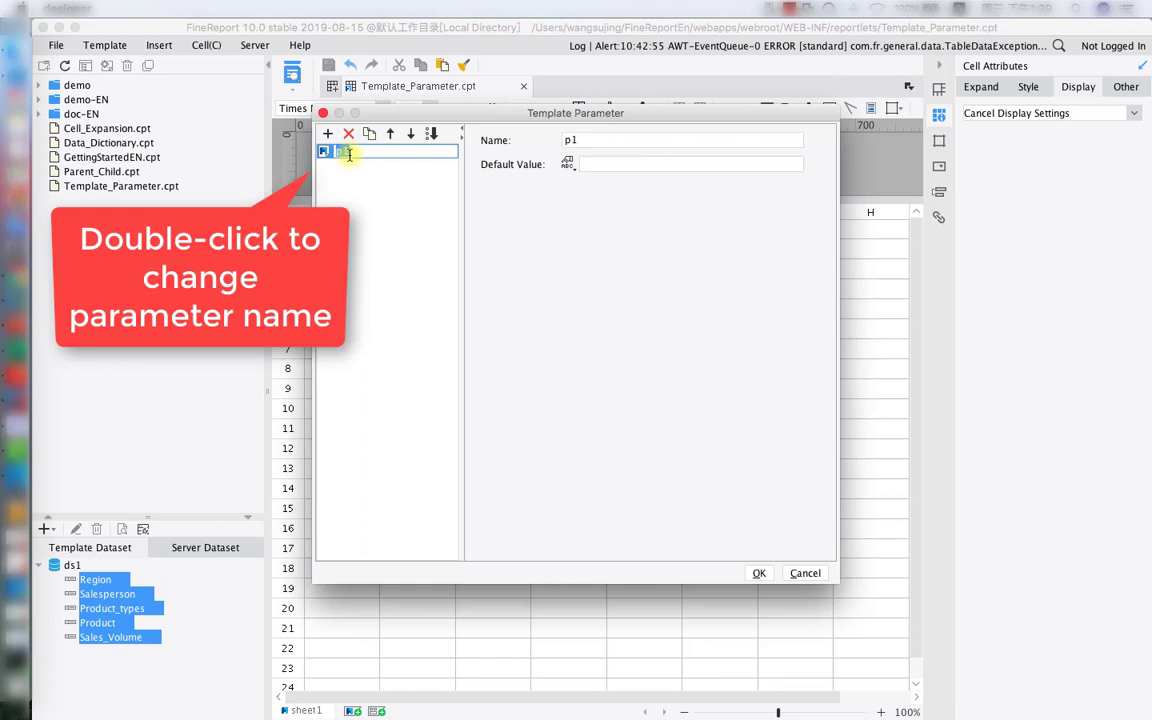
pyautogui.write('region')
pyautogui.press('Return')
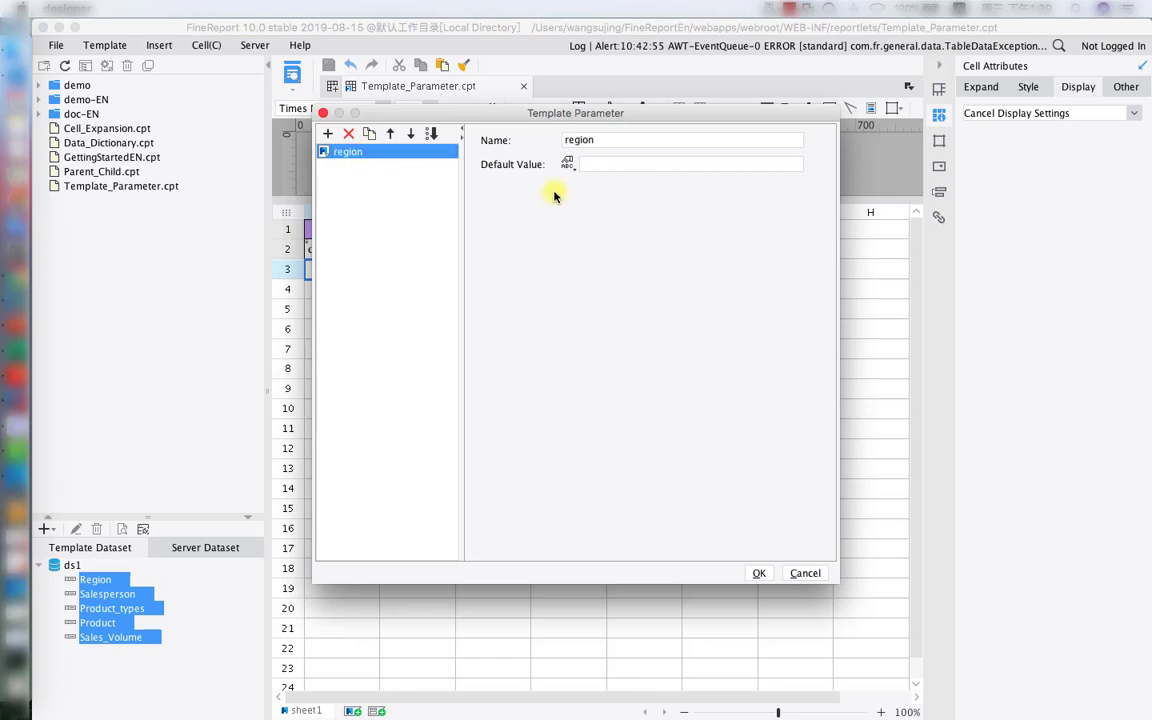
# Set the region parameter's default to the String value North China.
pyautogui.click(567, 168)
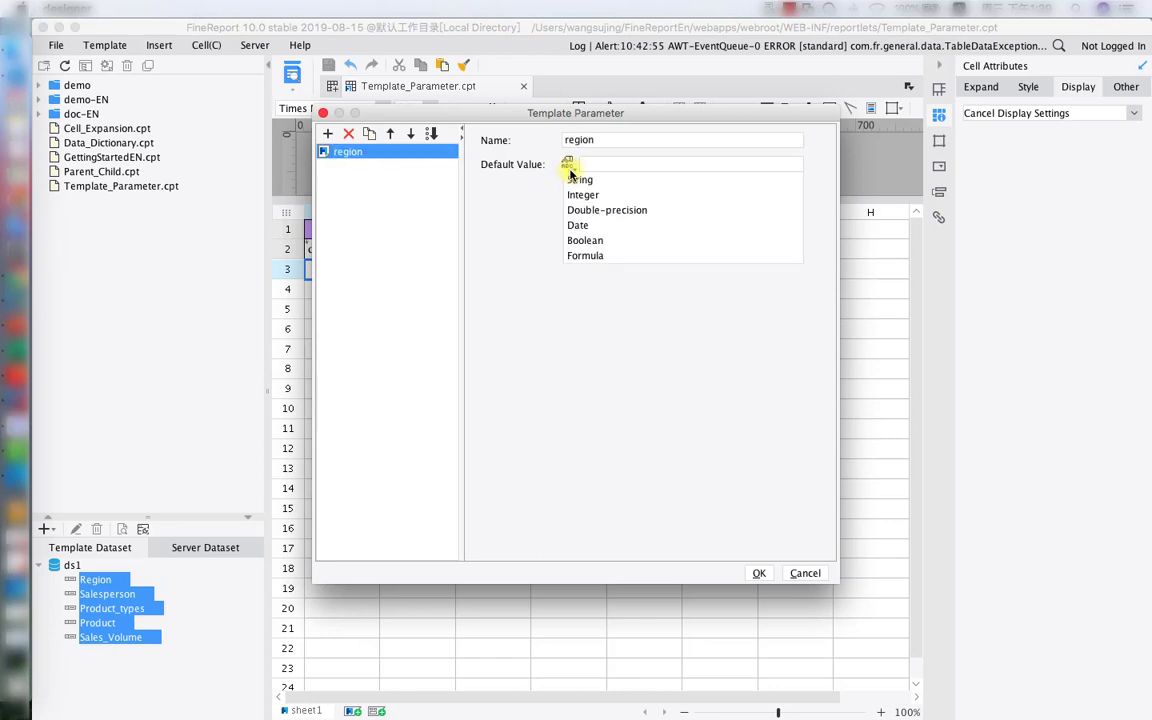
pyautogui.click(572, 176)
pyautogui.click(597, 165)
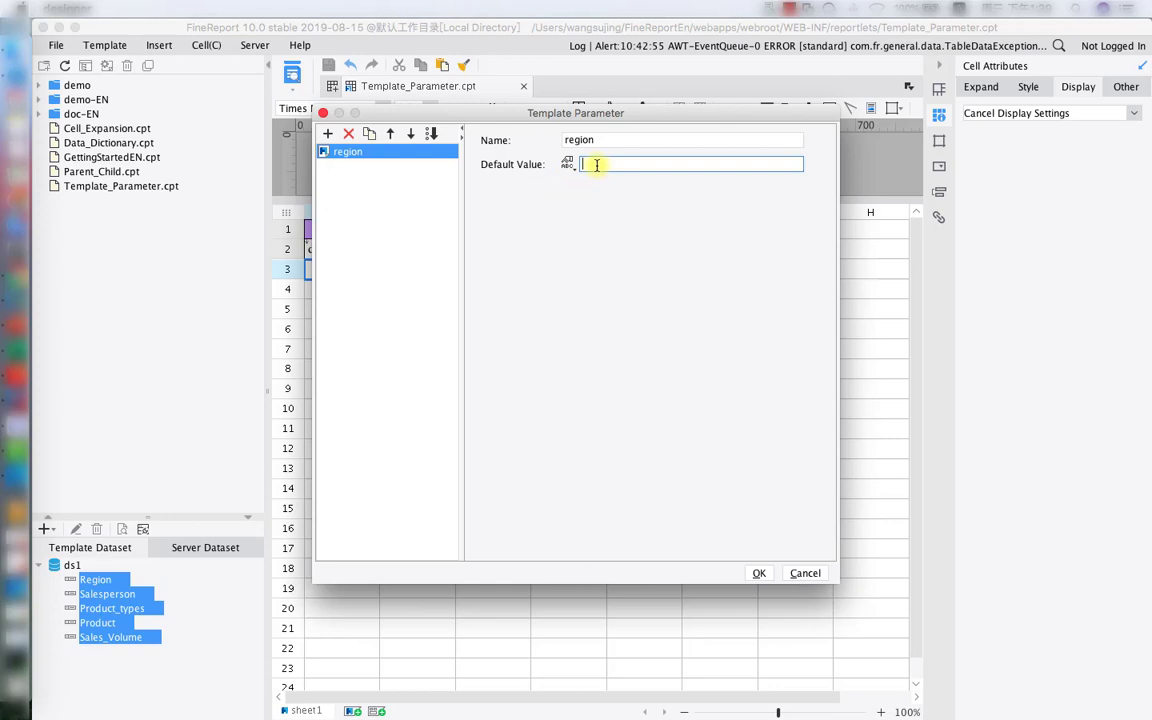
pyautogui.write('North China')
pyautogui.click(614, 199)
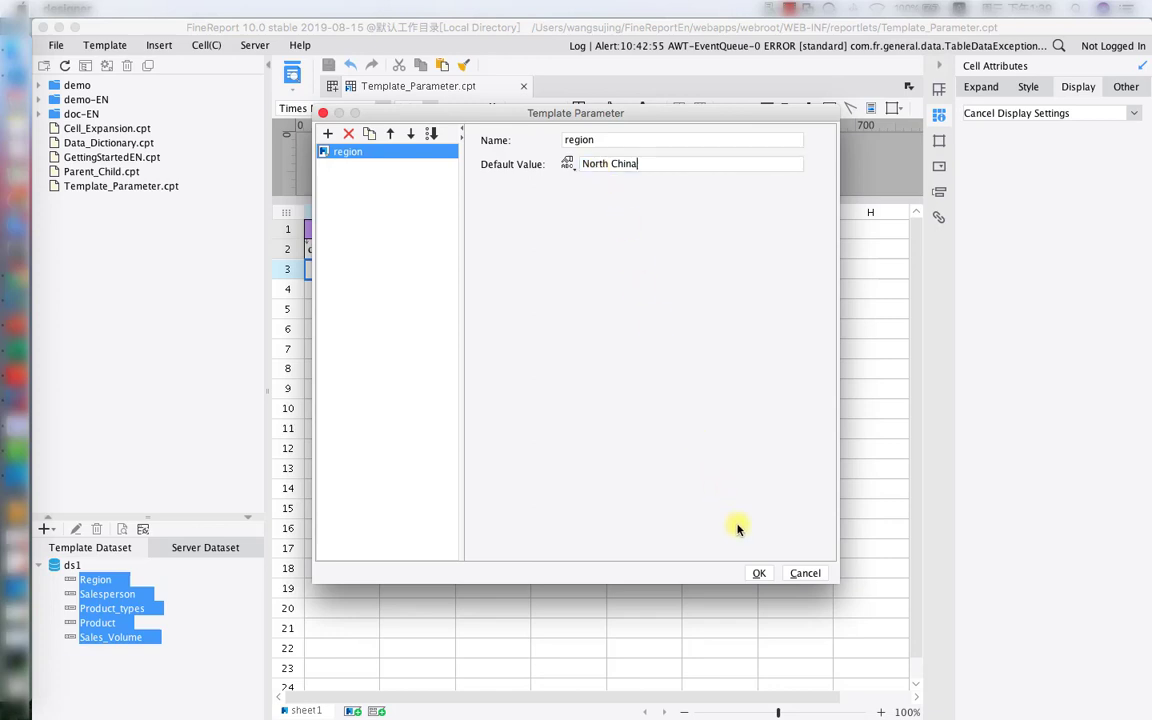
pyautogui.click(759, 575)
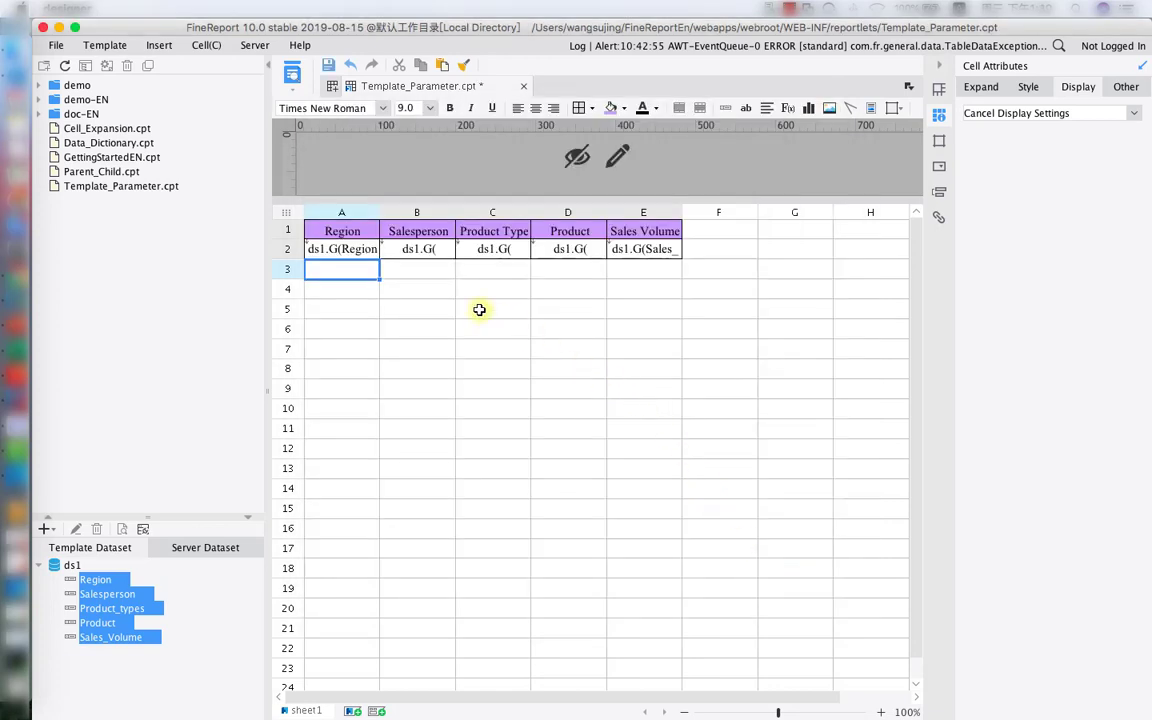
# Add a filter on cell A2: Region equal to parameter $region.
pyautogui.click(332, 250)
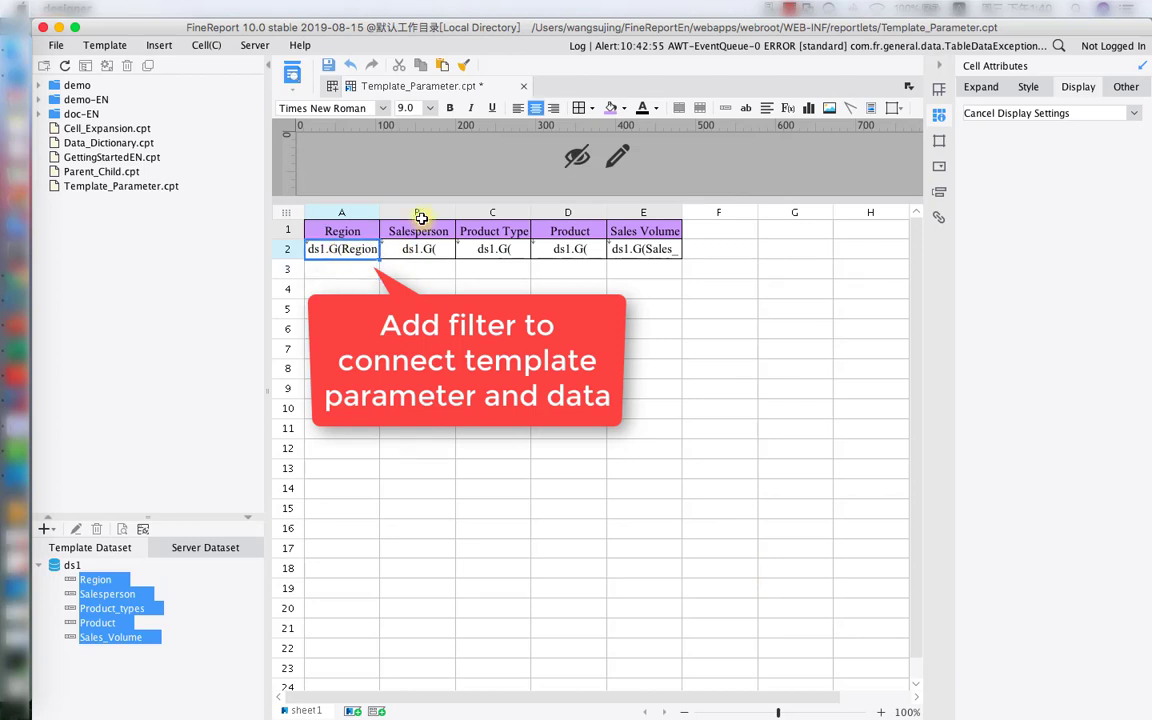
pyautogui.click(942, 91)
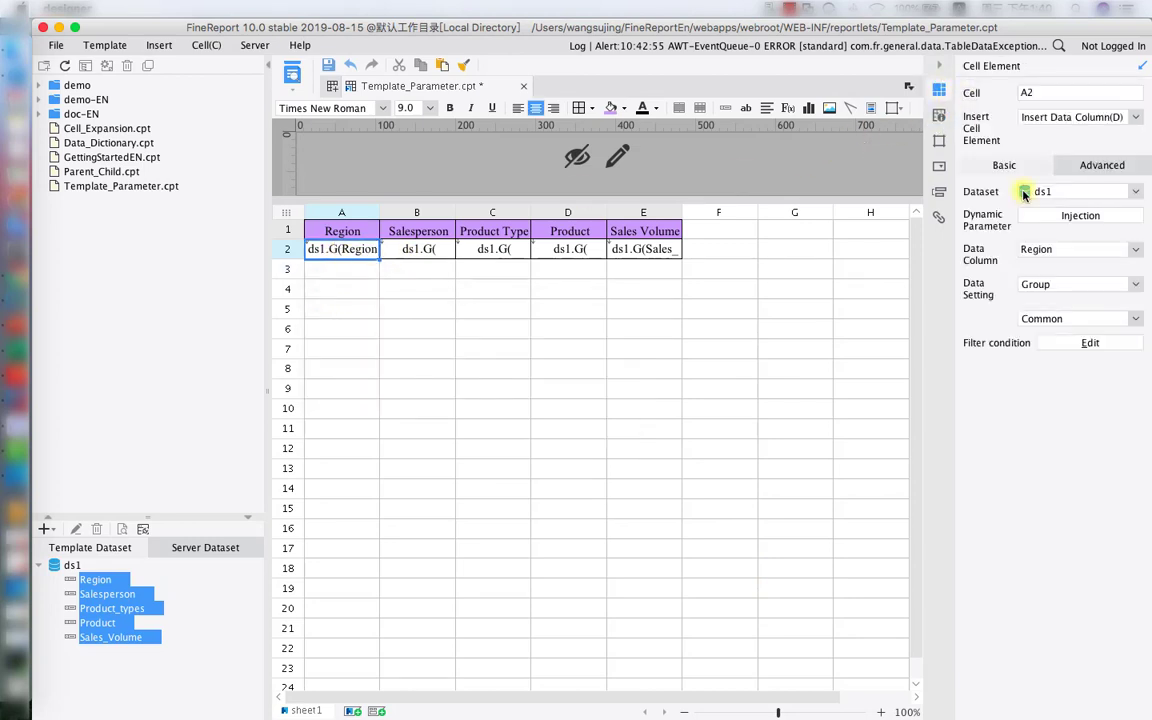
pyautogui.click(1076, 343)
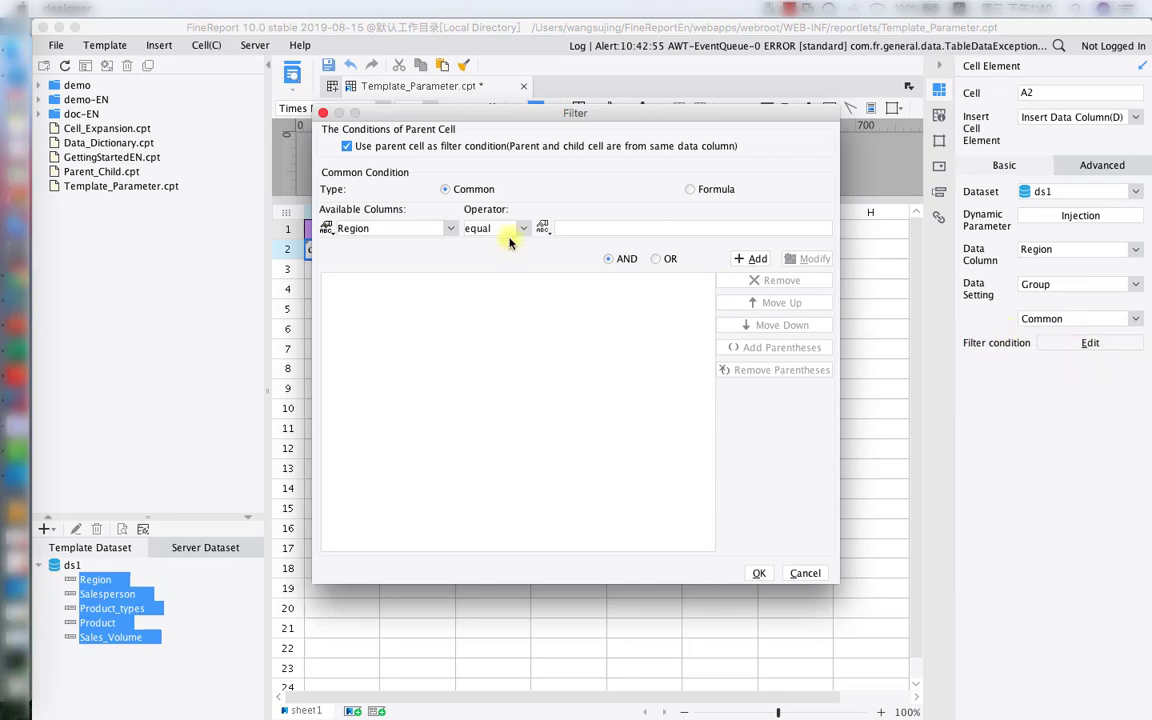
pyautogui.click(541, 230)
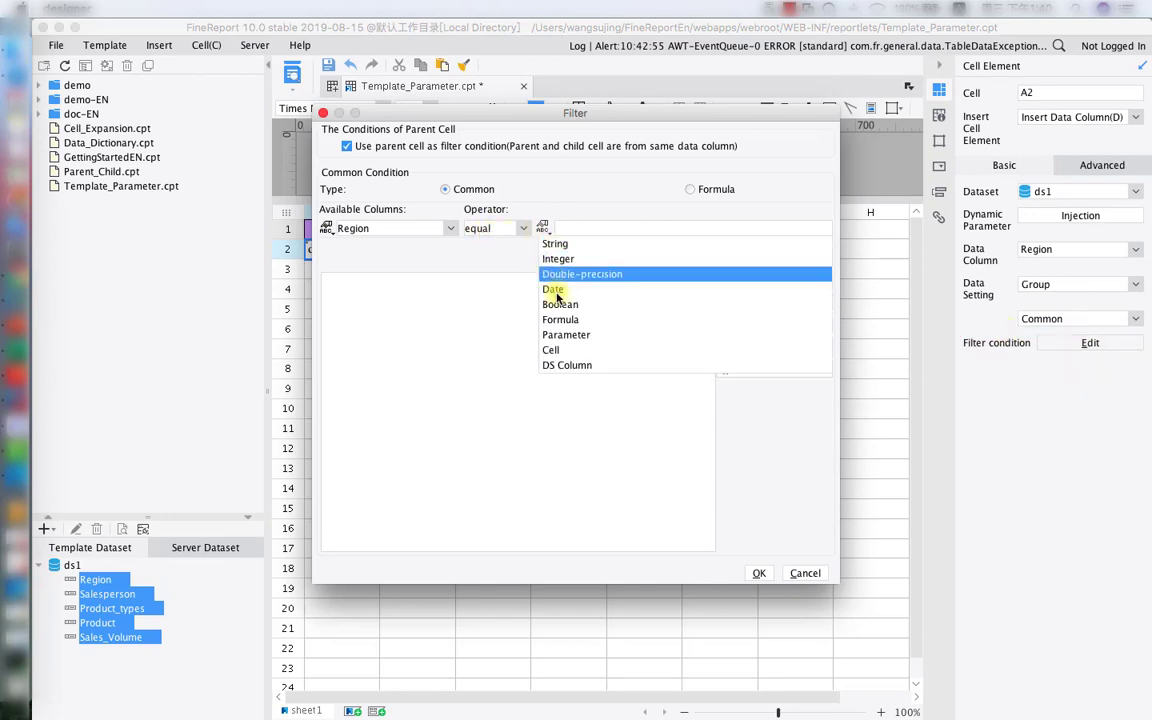
pyautogui.click(565, 335)
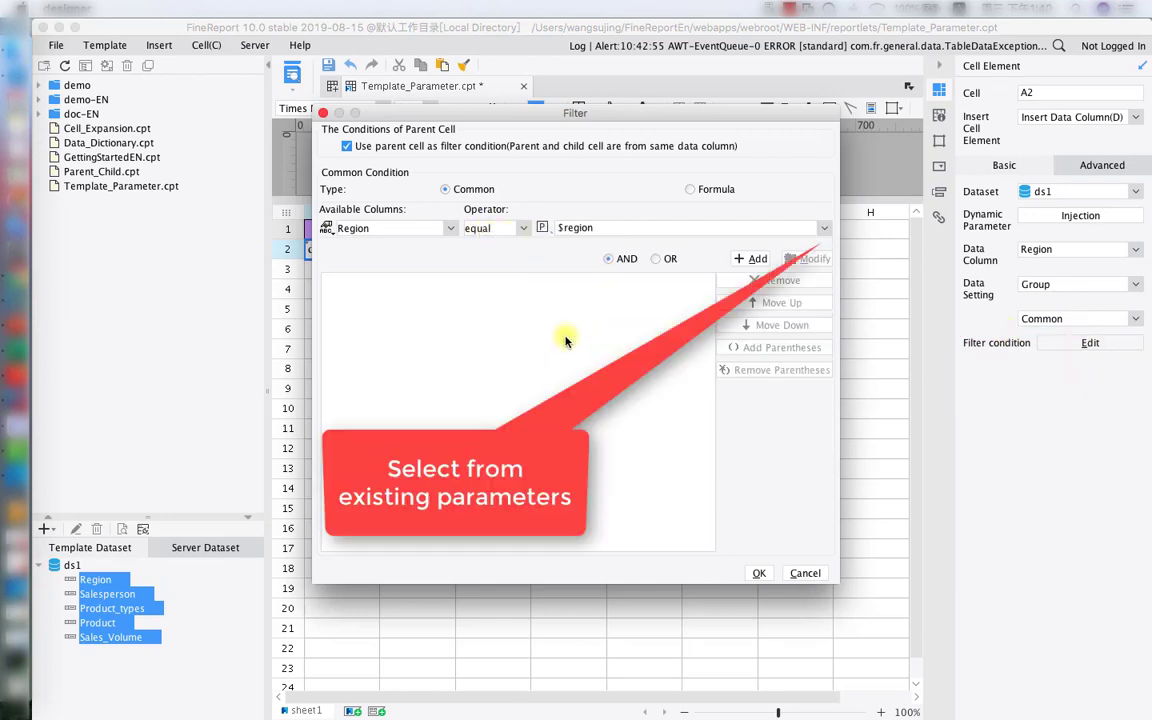
pyautogui.click(824, 228)
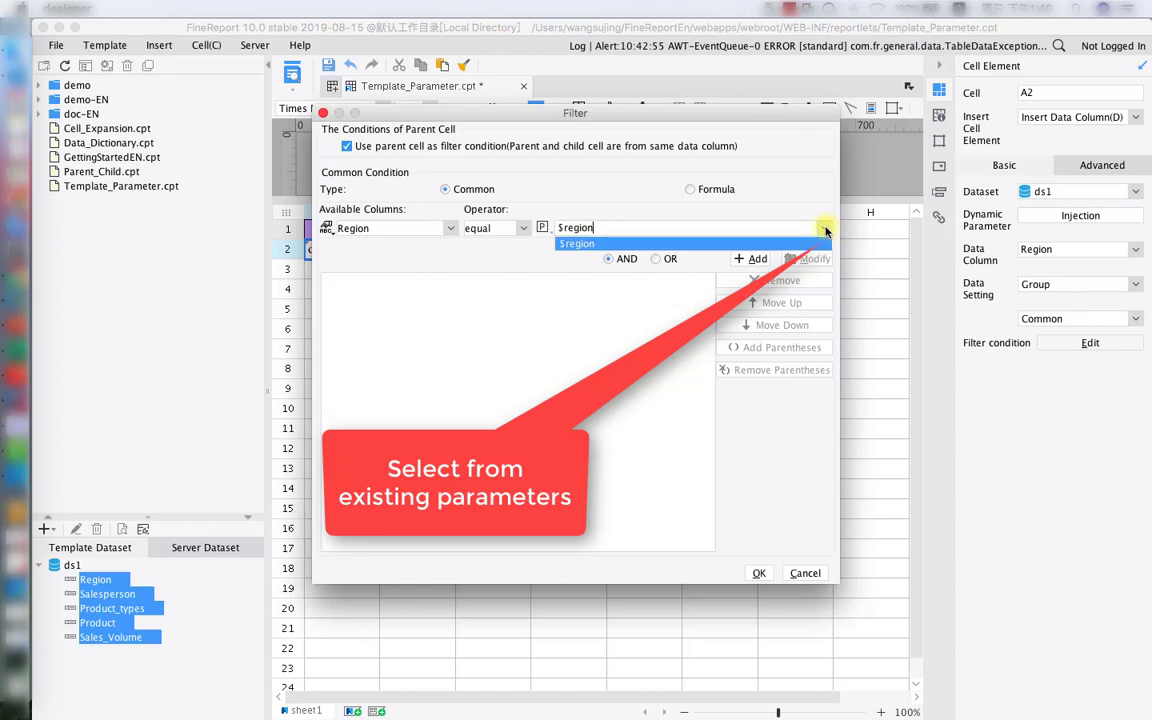
pyautogui.click(618, 246)
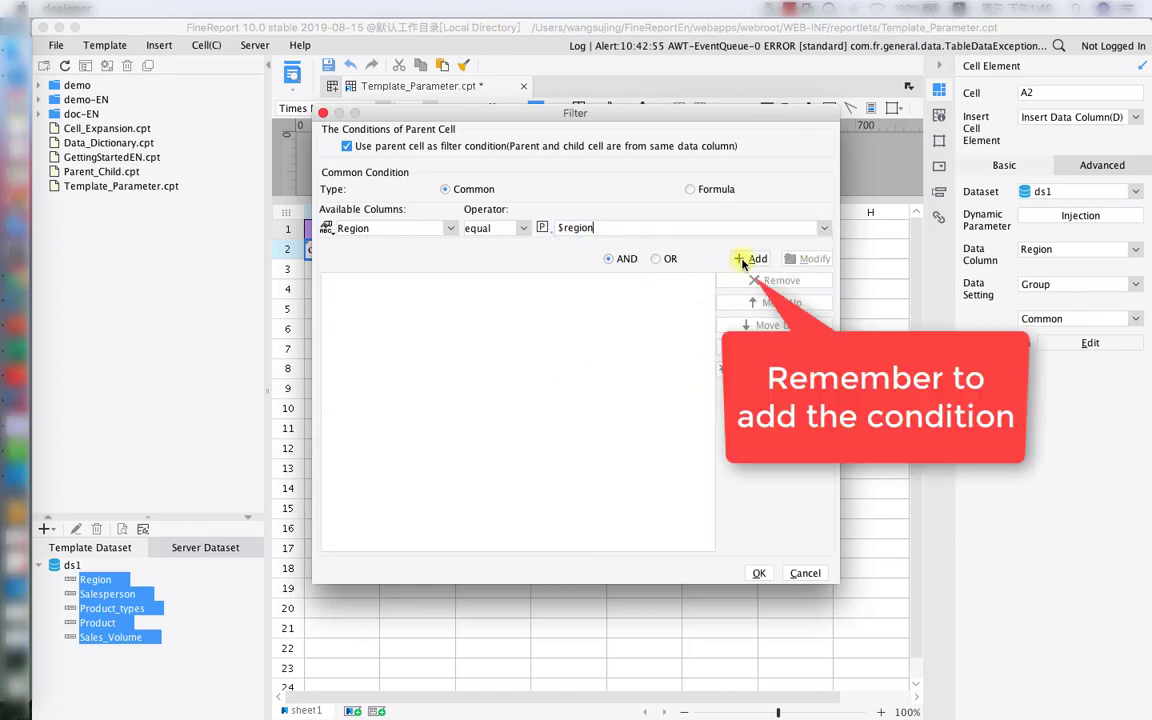
pyautogui.click(742, 260)
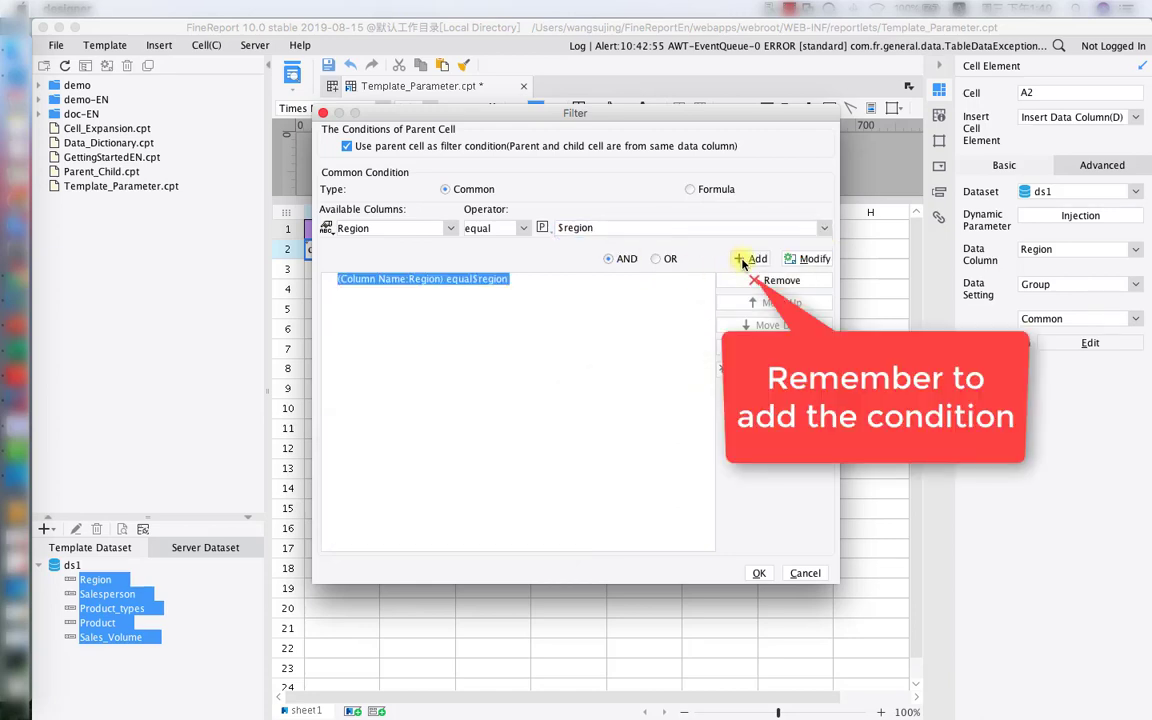
pyautogui.click(762, 573)
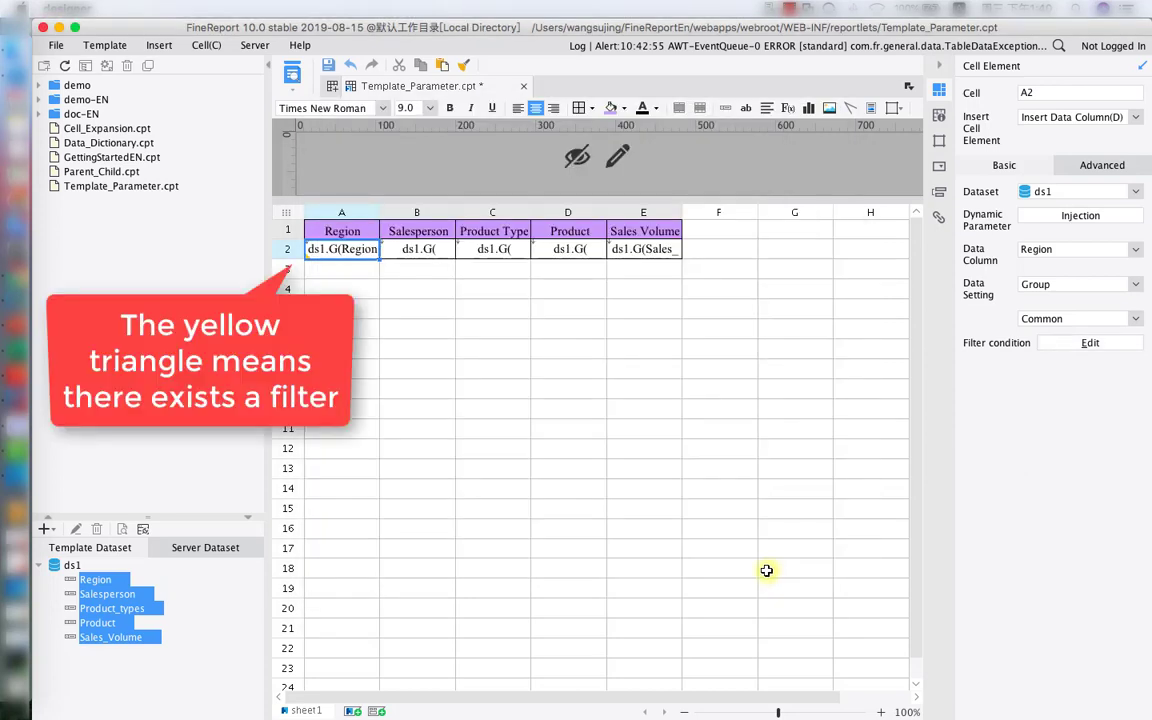
# Select cell A3 and switch the parameter pane into edit mode.
pyautogui.click(315, 268)
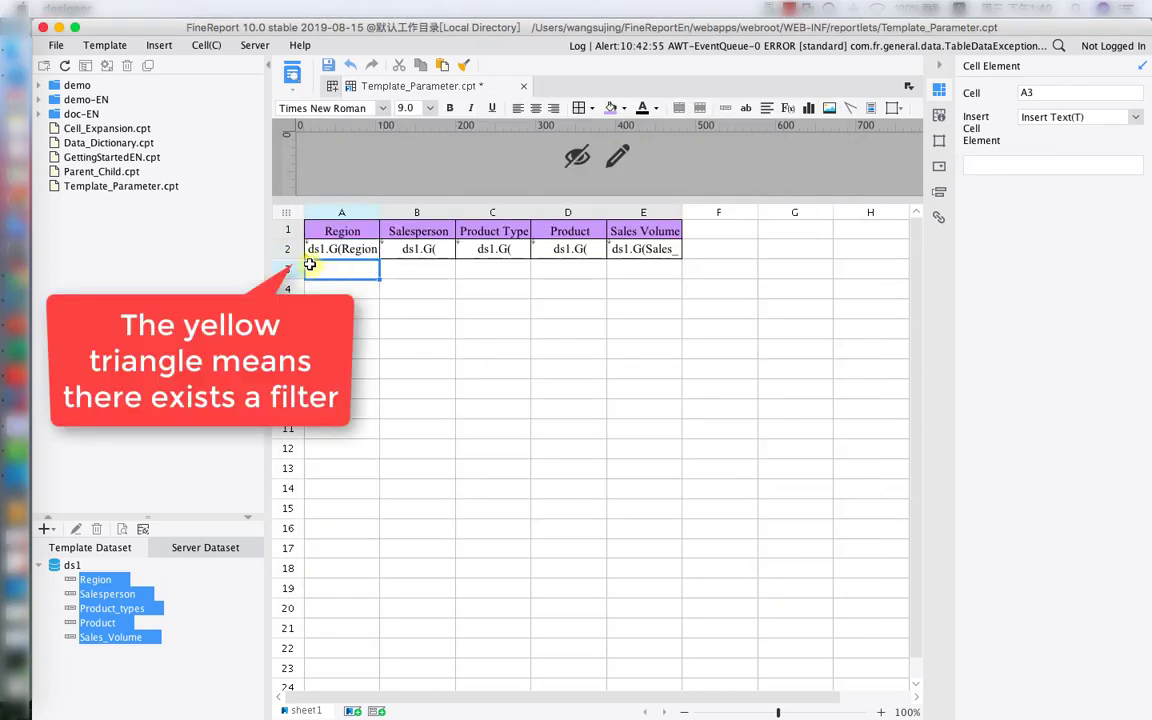
pyautogui.click(618, 157)
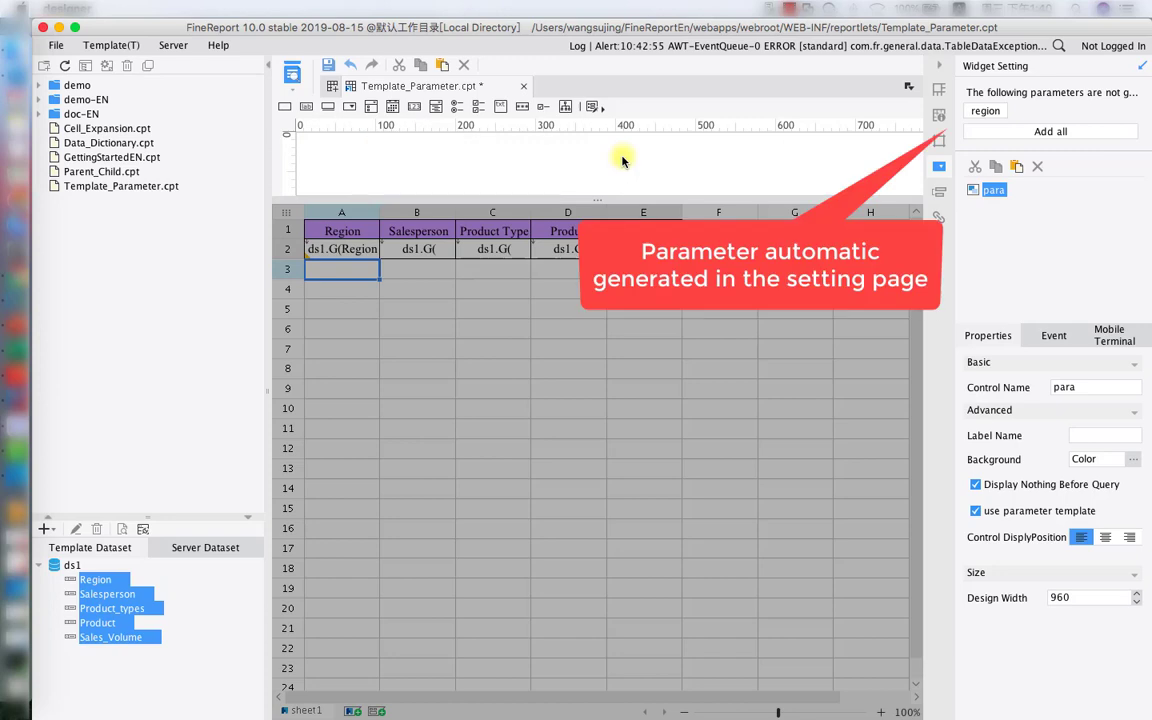
# Generate widgets for all unbound parameters and keep the region control as a Text box.
pyautogui.click(990, 133)
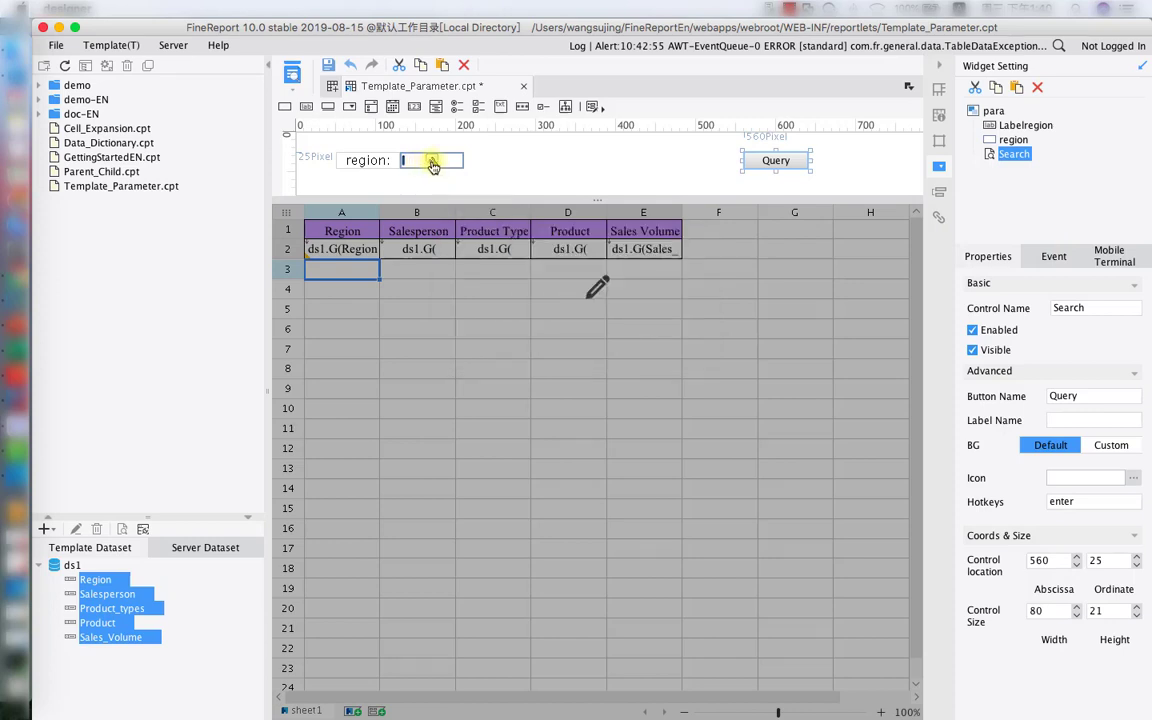
pyautogui.click(432, 161)
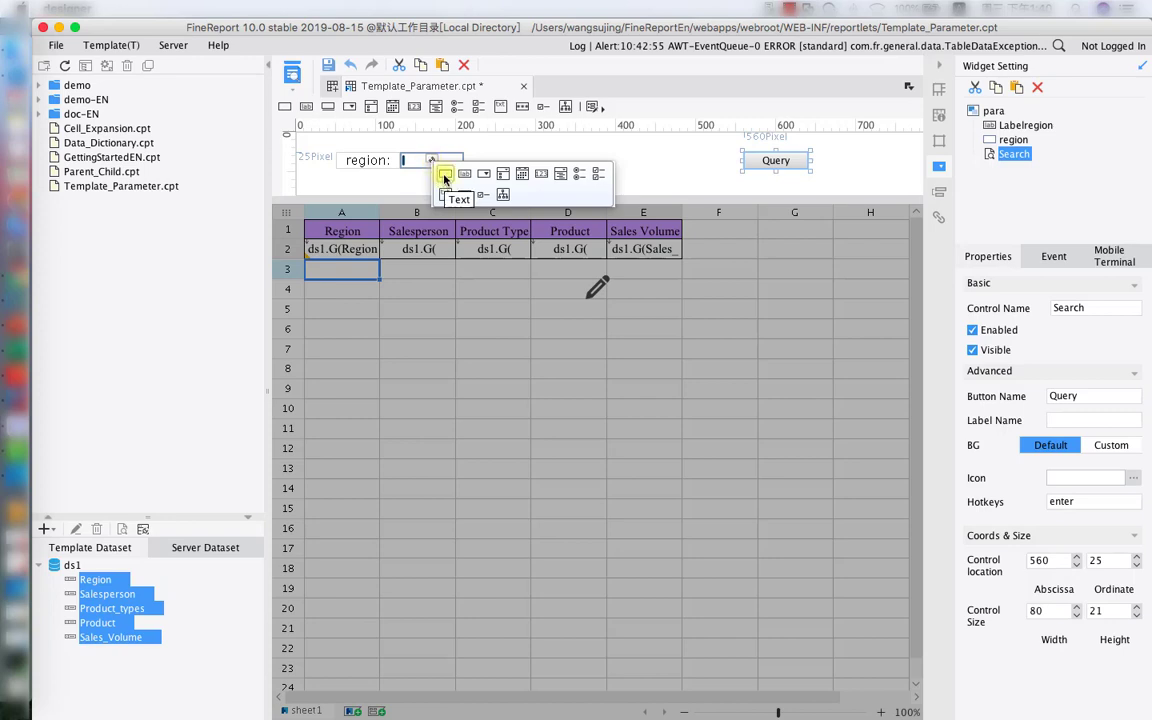
pyautogui.click(445, 177)
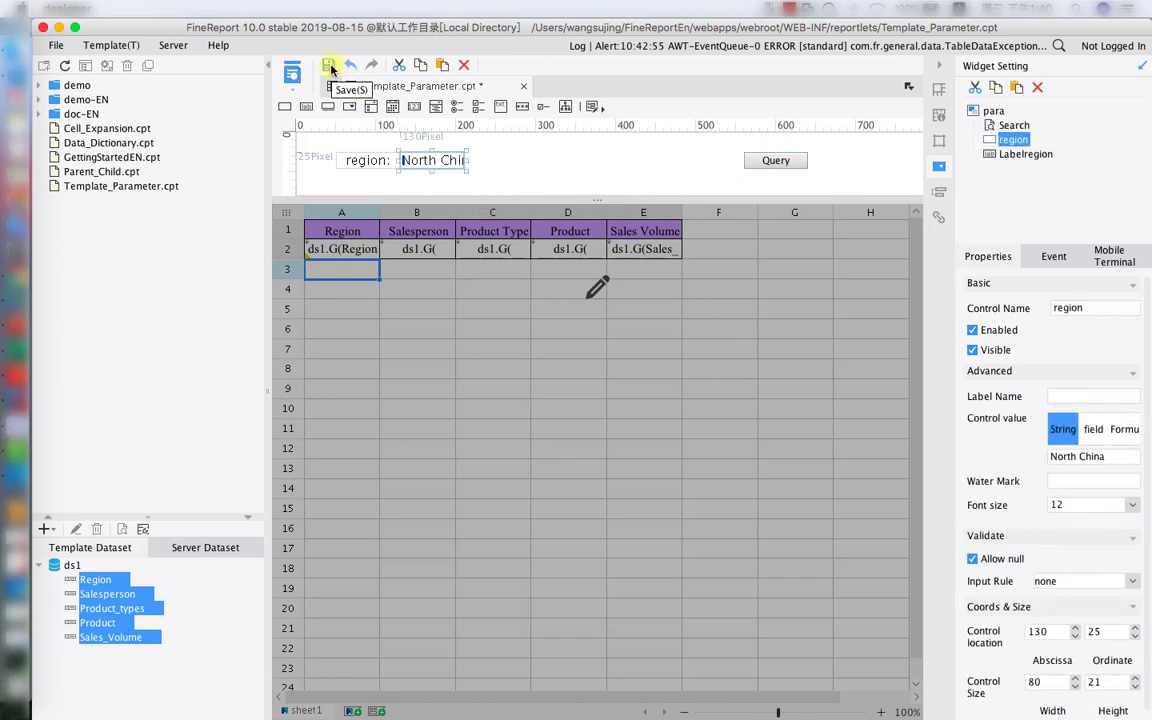
# Preview in the browser, query North China, then change the region to East China and query again.
pyautogui.click(292, 73)
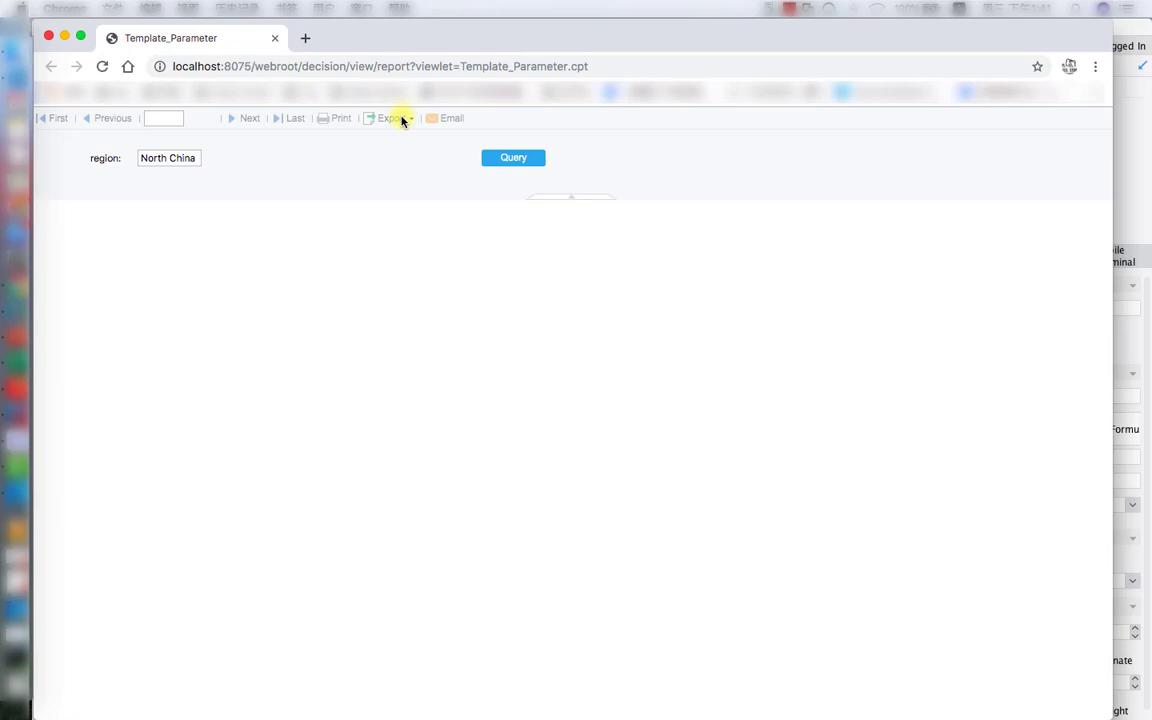
pyautogui.click(509, 162)
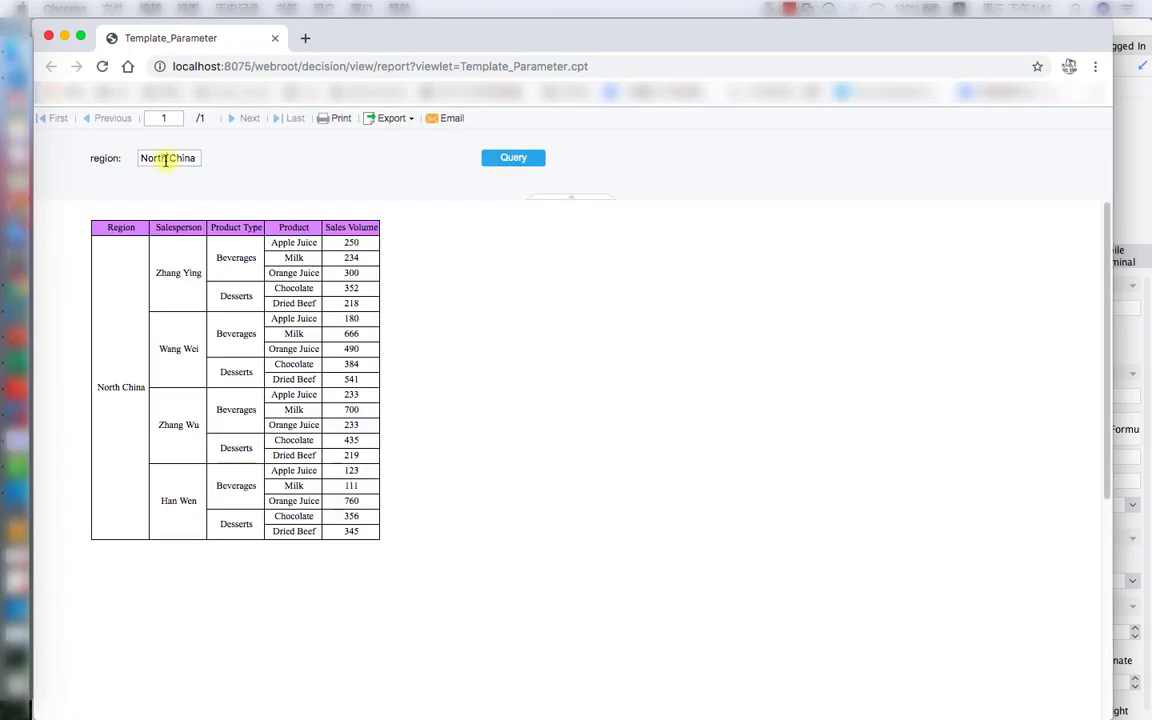
pyautogui.moveTo(162, 159); pyautogui.dragTo(131, 160)
pyautogui.write('East')
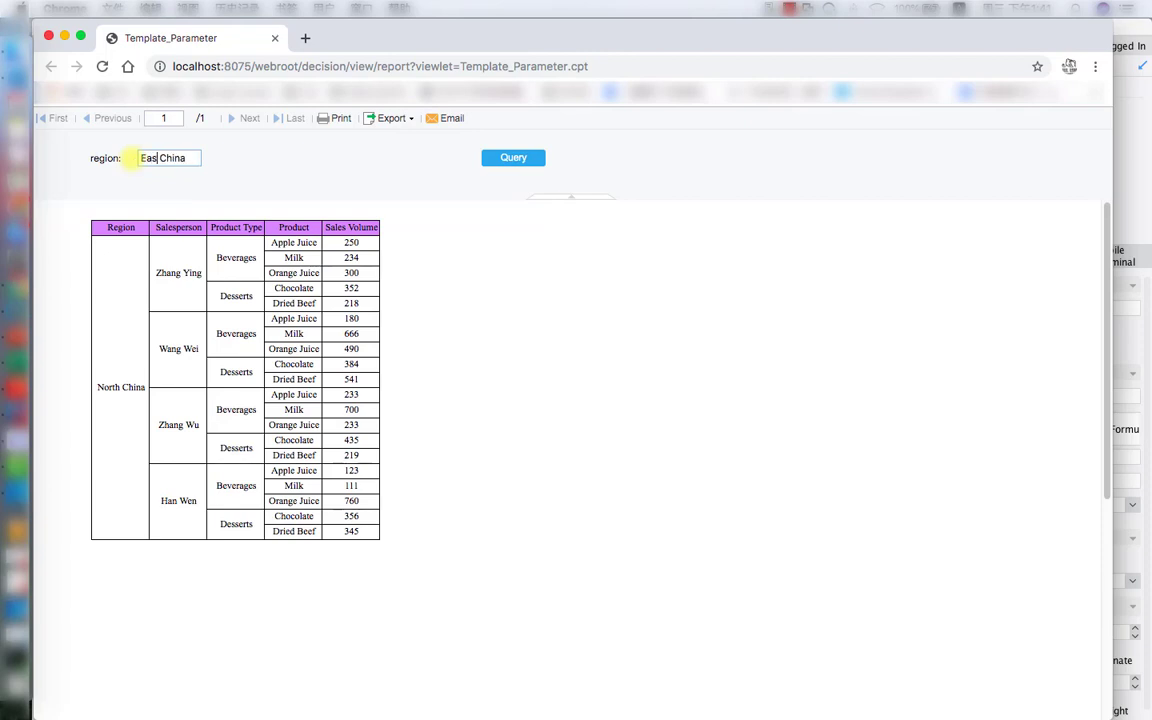
pyautogui.click(510, 162)
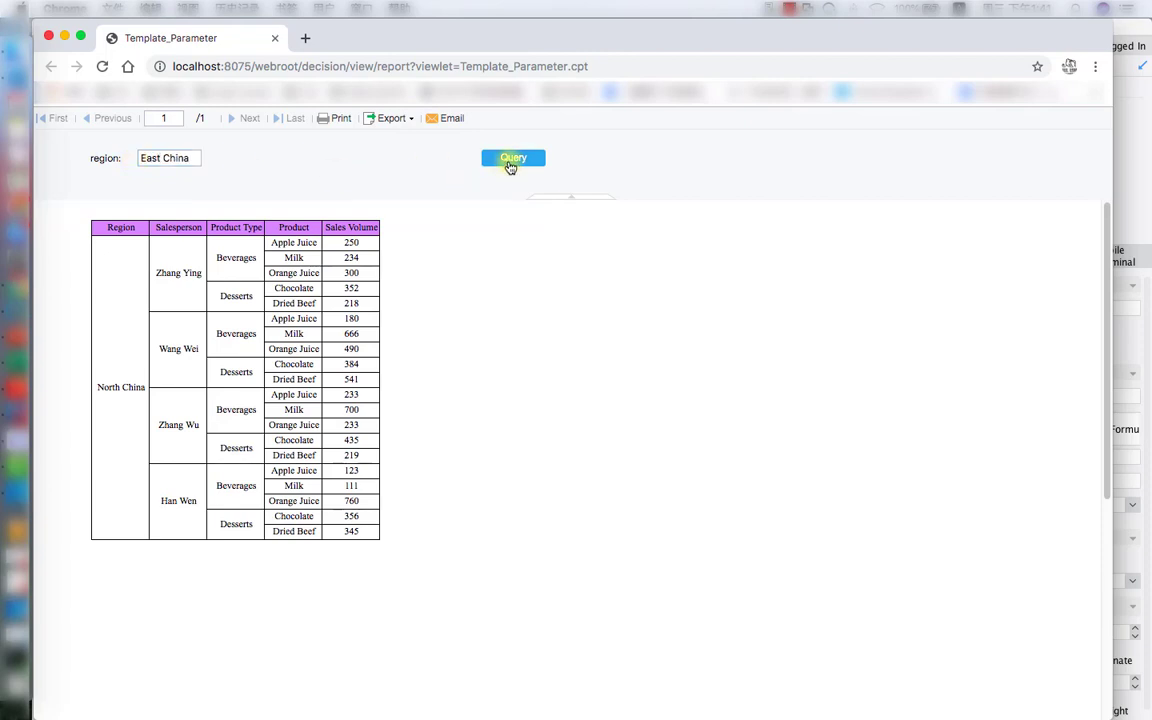